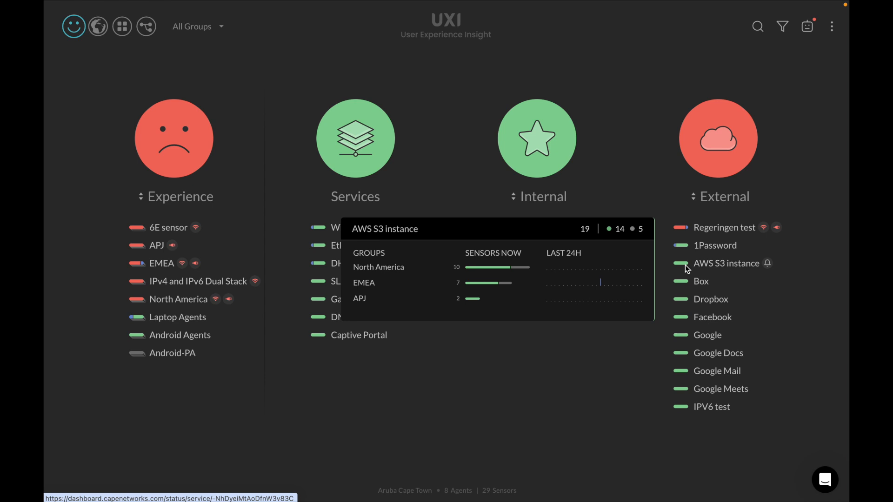
Open the status details of the external service Facebook and expand its latency by individual sensor.
left_click(706, 321)
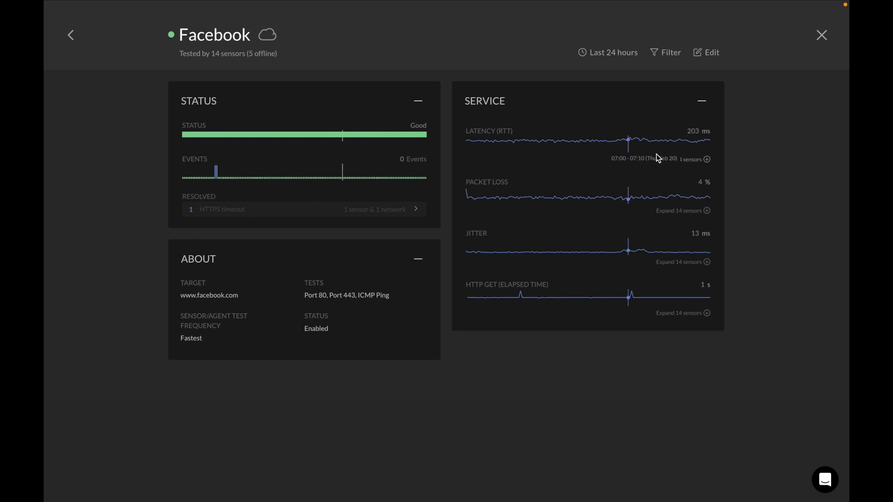
left_click(706, 160)
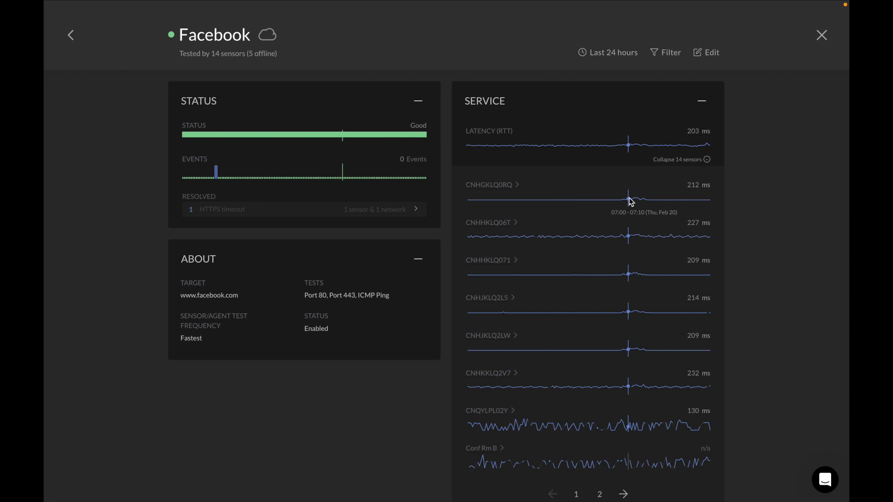
scroll(630, 201, "down", 1)
scroll(631, 202, "up", 1)
View the time range and filter options for the Facebook service and return to the dashboard.
left_click(613, 54)
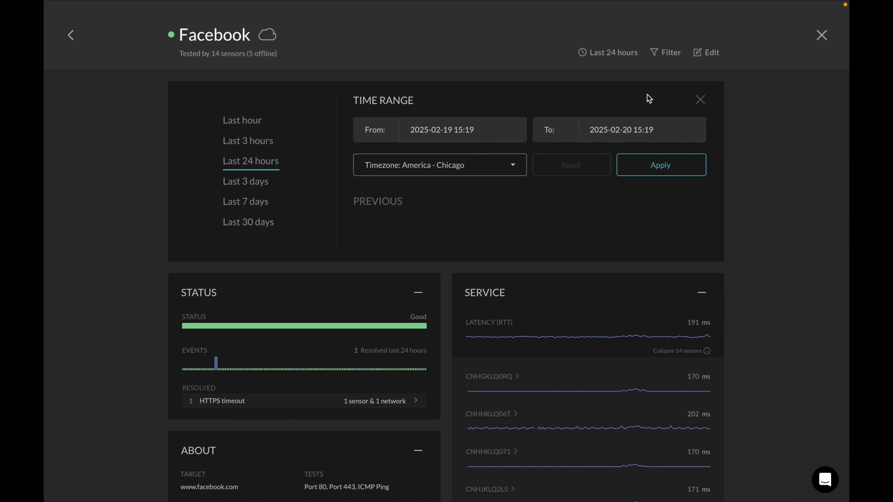
left_click(664, 52)
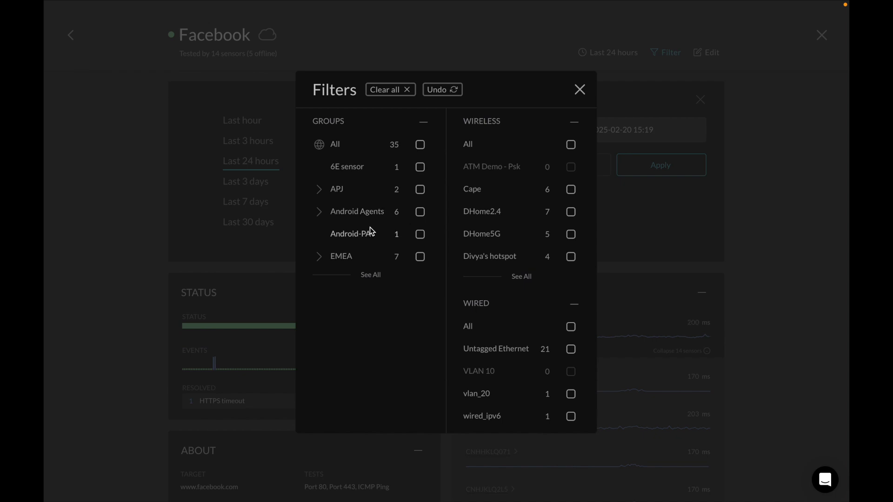
scroll(370, 226, "down", 1)
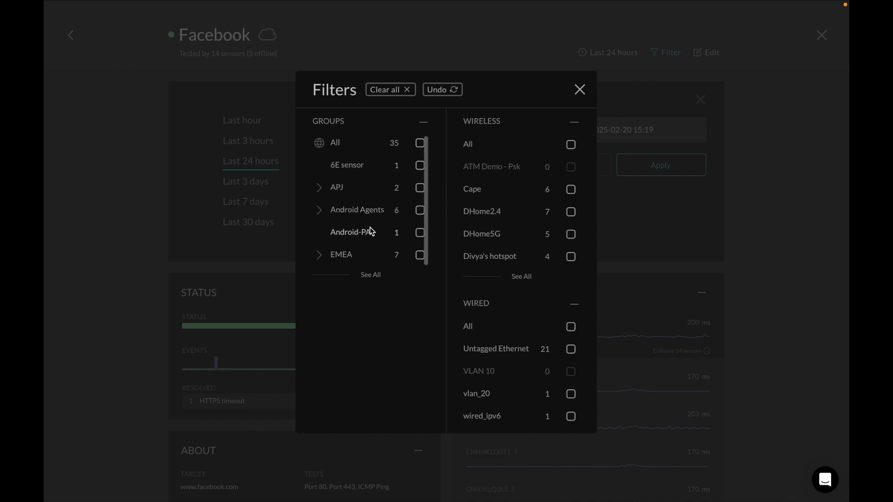
left_click(580, 89)
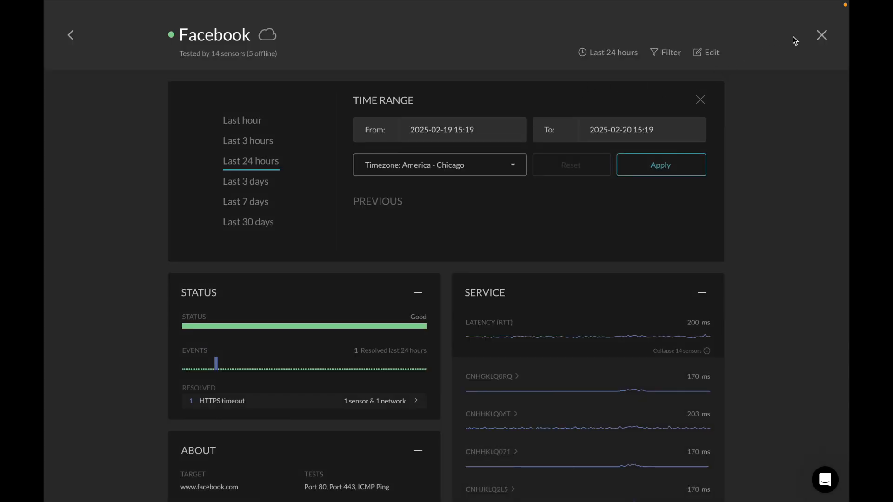
left_click(821, 36)
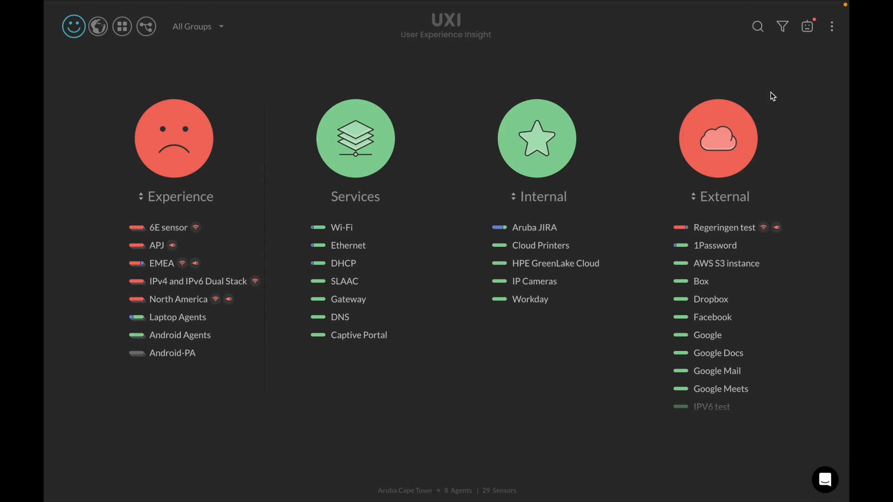
Open the information for sensor CNQYLPL02Y from the sensor management list.
left_click(831, 32)
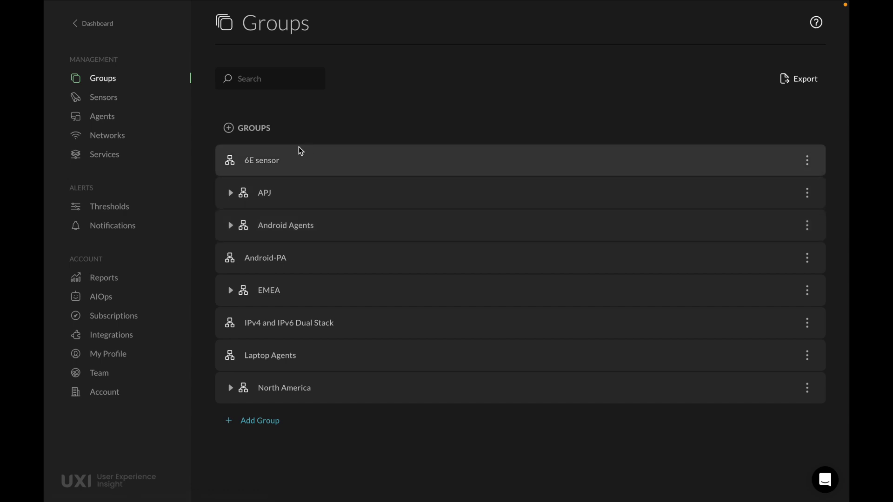
left_click(99, 103)
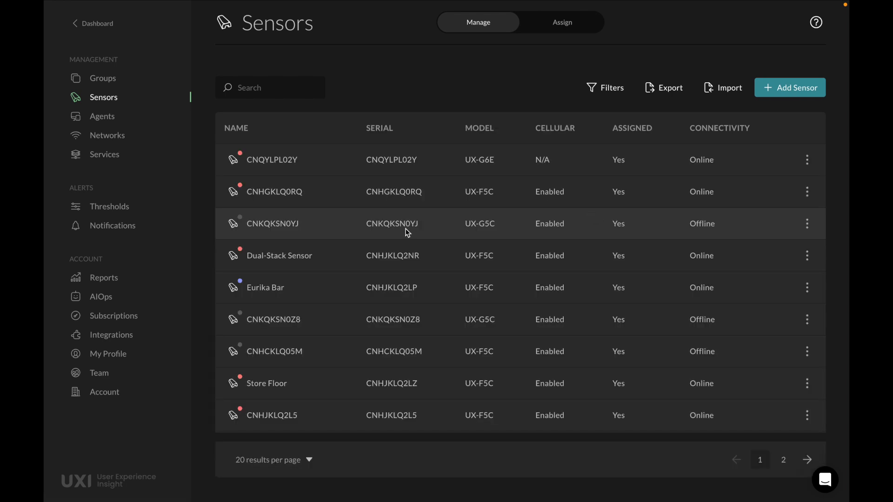
left_click(806, 161)
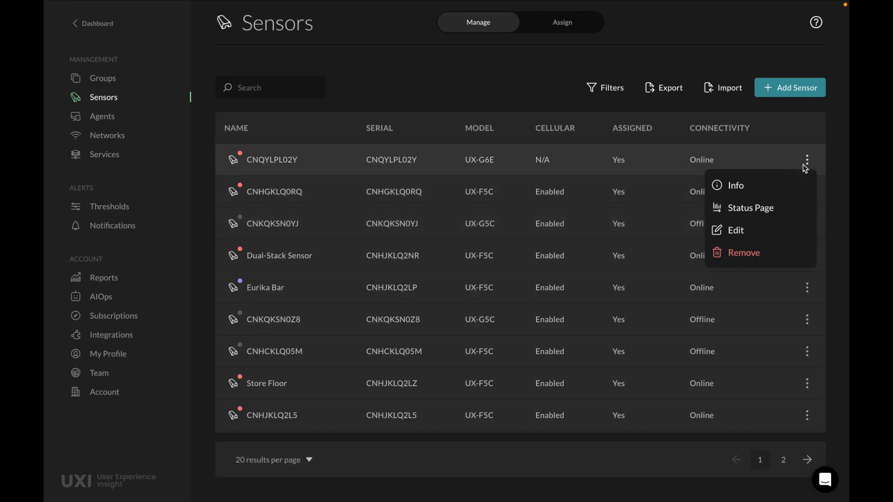
left_click(757, 190)
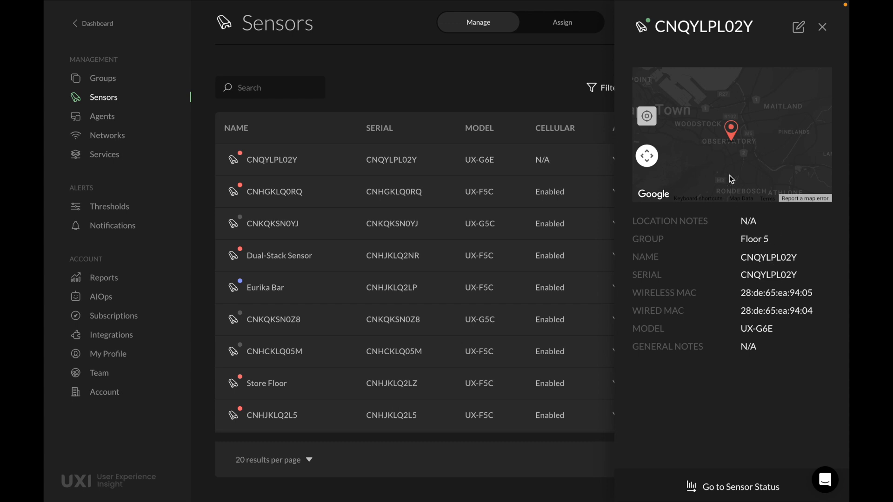
Examine the location of sensor CNQYLPL02Y on its map, both close up and in the wider area.
scroll(730, 179, "up", 5)
left_click_drag(743, 87, 746, 199)
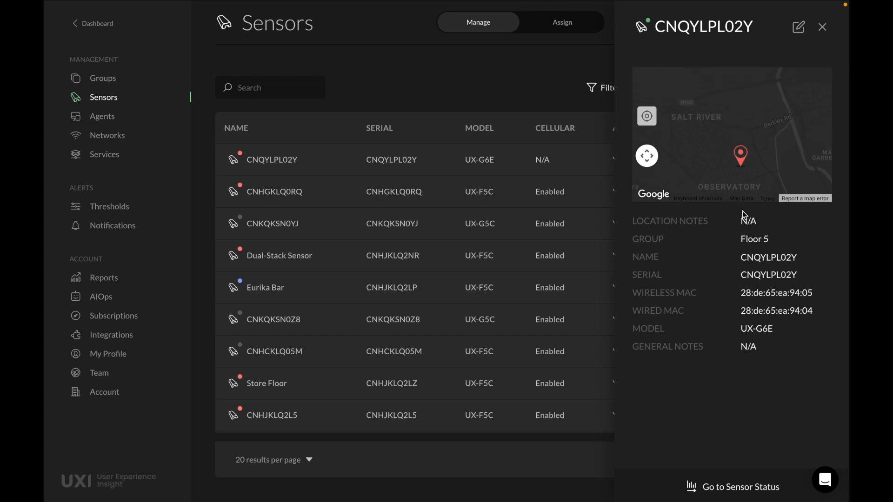
scroll(743, 189, "up", 3)
scroll(742, 189, "up", 3)
left_click_drag(737, 116, 735, 226)
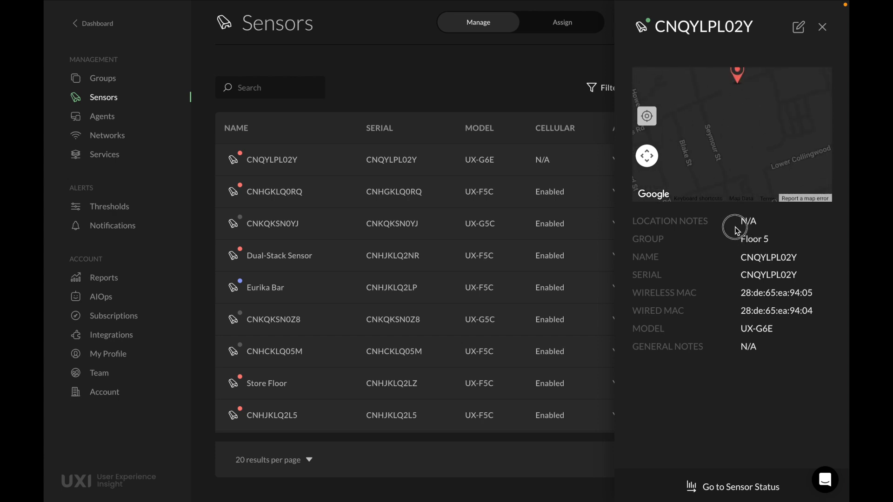
mouse_move(729, 118)
left_mouse_down()
mouse_move(729, 215)
mouse_move(729, 165)
left_mouse_up()
scroll(729, 165, "down", 3)
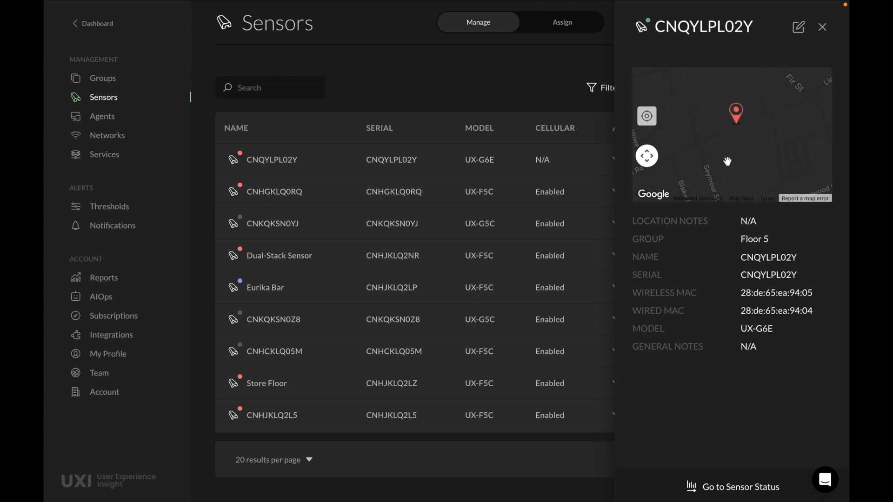
scroll(729, 165, "down", 2)
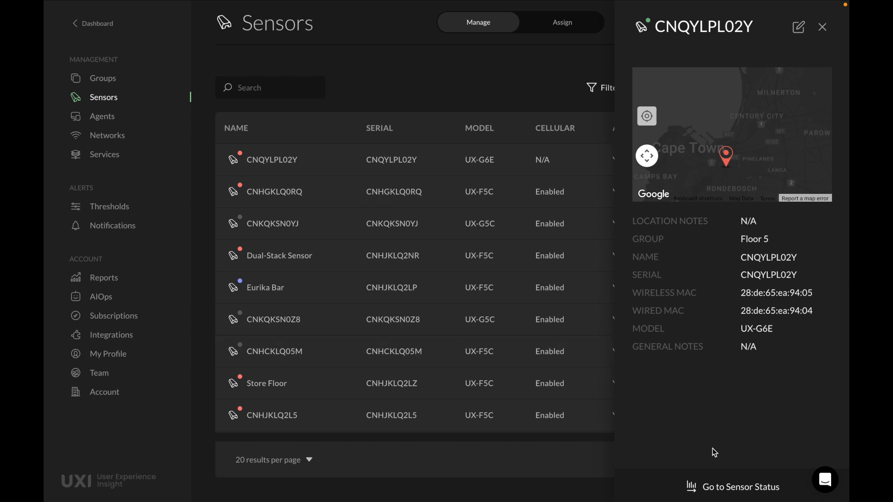
Open the sensor's status page, hide the time range settings, and examine its events, Wi-Fi and network service metrics.
left_click(714, 484)
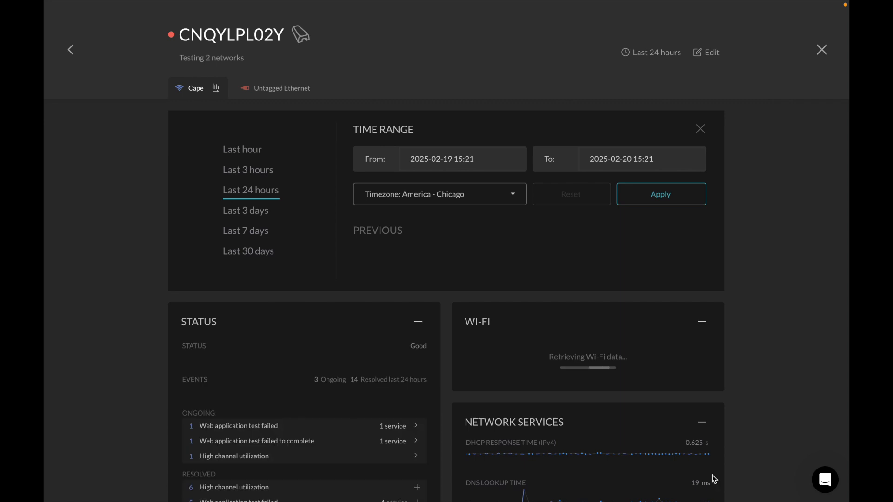
left_click(701, 129)
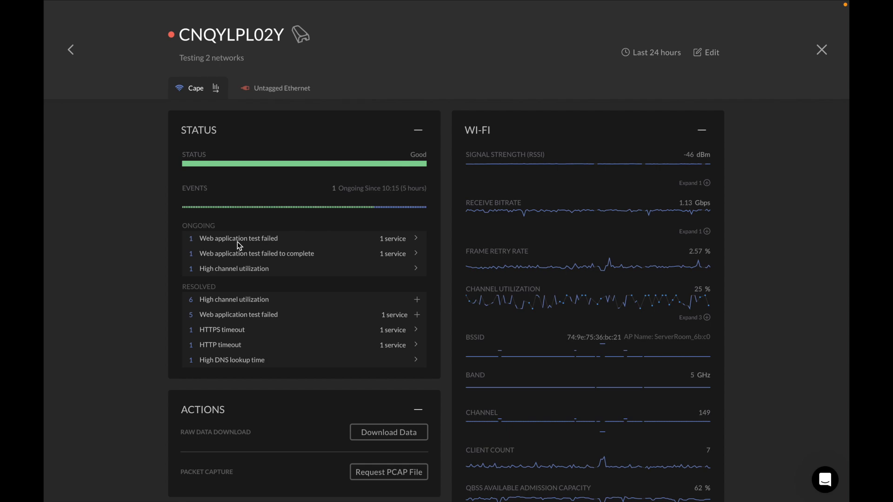
scroll(281, 273, "down", 5)
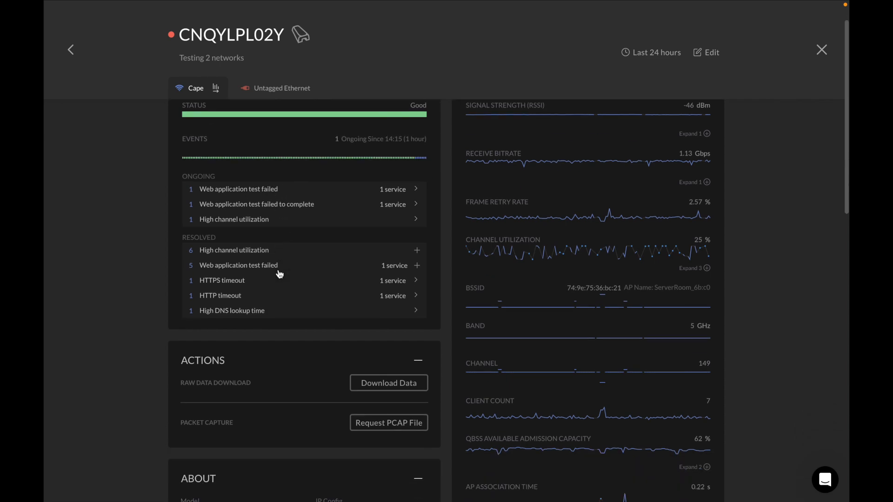
scroll(281, 274, "up", 5)
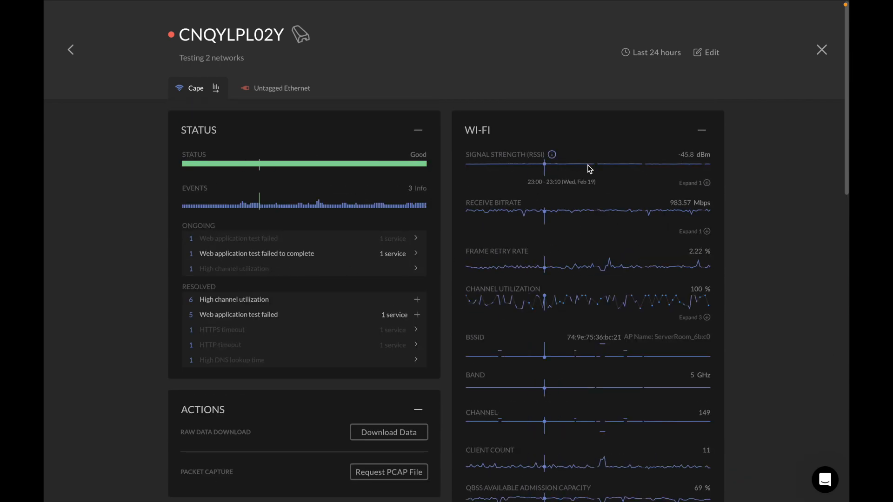
scroll(631, 195, "down", 7)
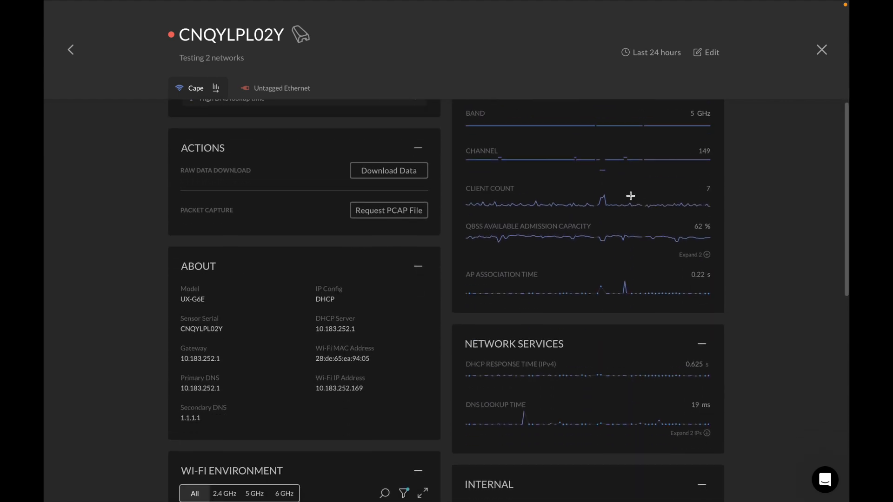
scroll(544, 274, "down", 5)
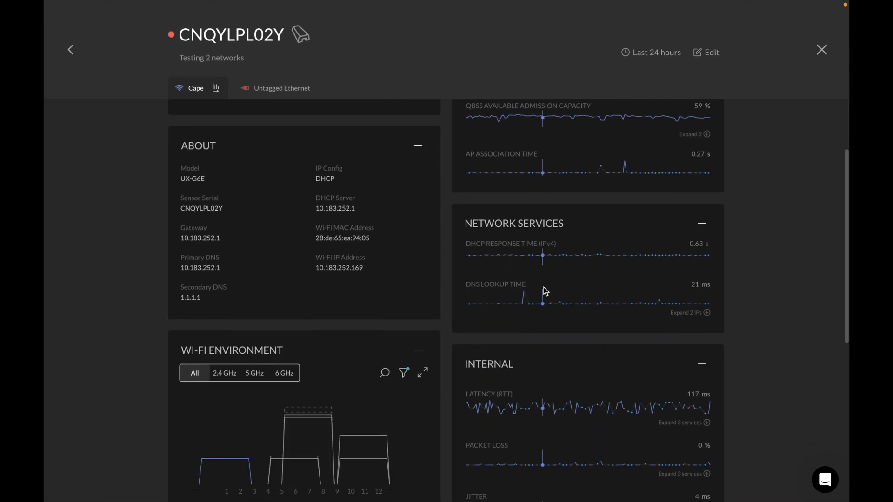
Restrict the sensor's Wi-Fi environment to the 6 GHz band and expand it to the full view.
scroll(543, 289, "down", 1)
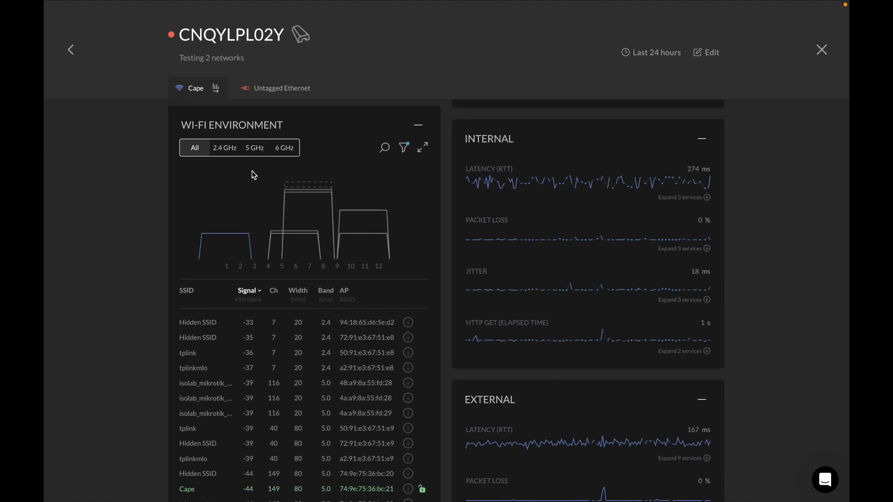
left_click(224, 153)
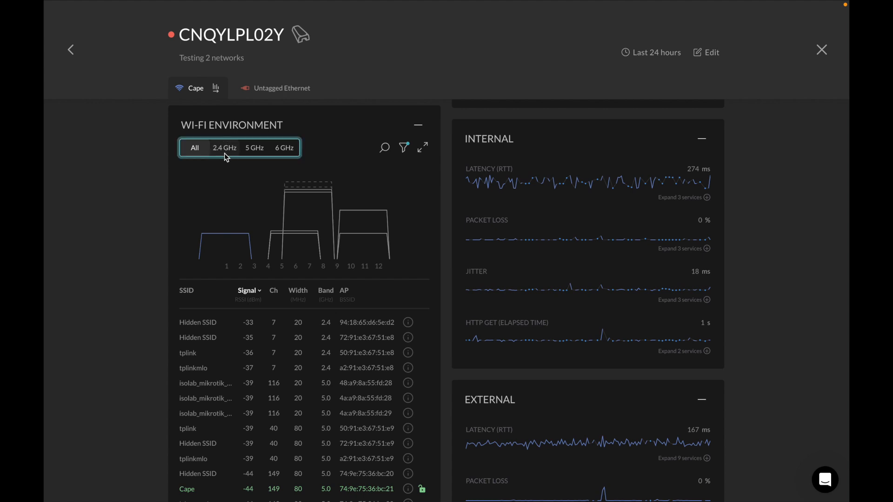
left_click(258, 151)
left_click(282, 149)
left_click(421, 147)
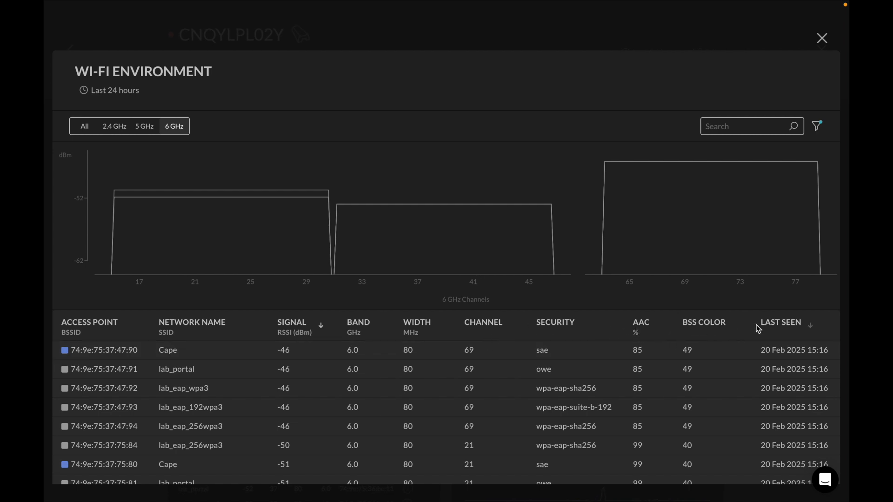
Check the SSID filter options and search the 6 GHz access points for Cape.
scroll(641, 384, "down", 1)
left_click(817, 126)
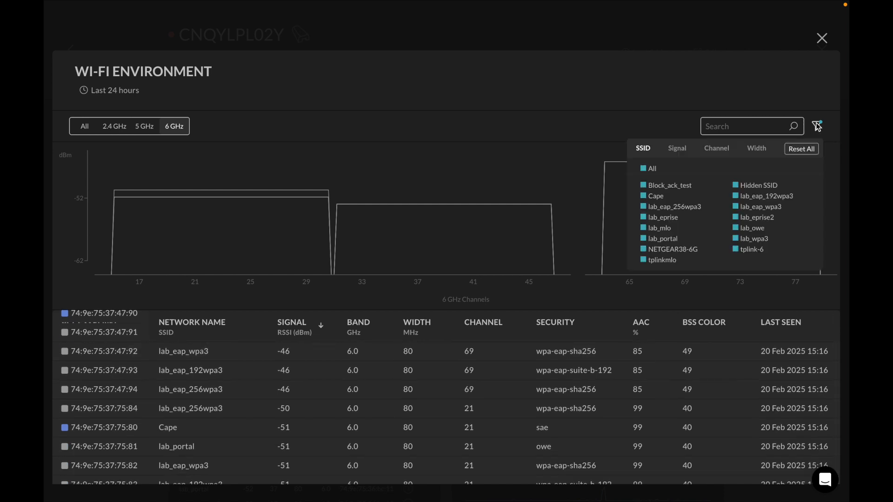
left_click(726, 122)
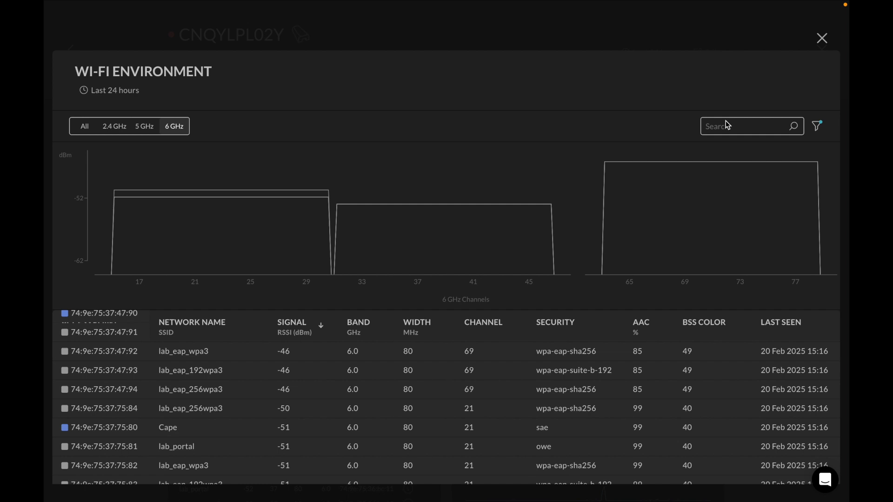
type("Cape")
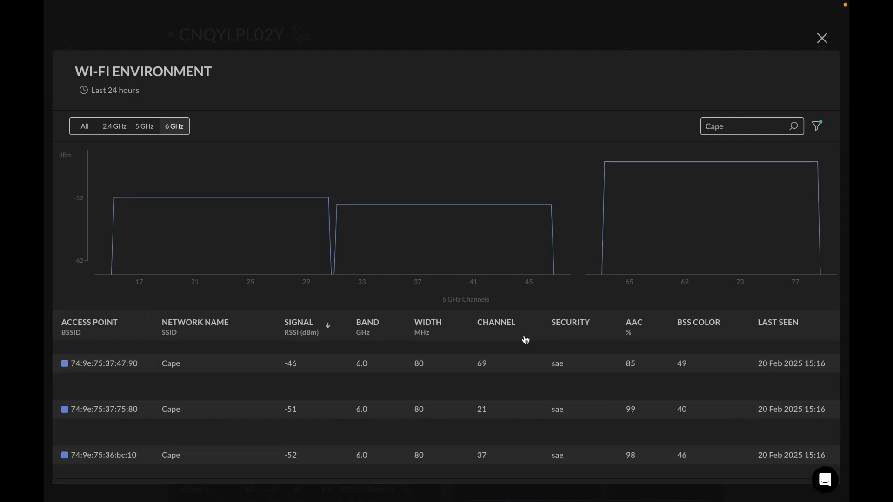
scroll(525, 339, "down", 1)
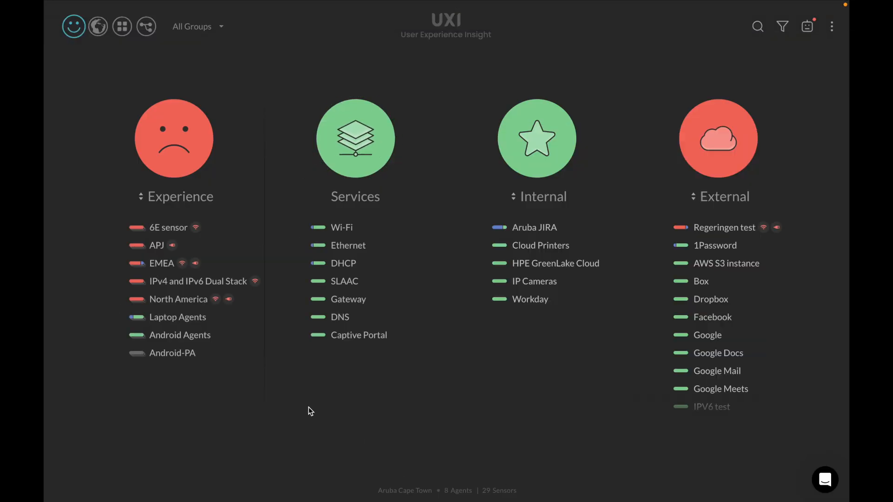
Switch to PowerPoint, start the slide show from the New Features Demo slide, and advance to the What is Path Analysis slide.
key("ctrl+Left")
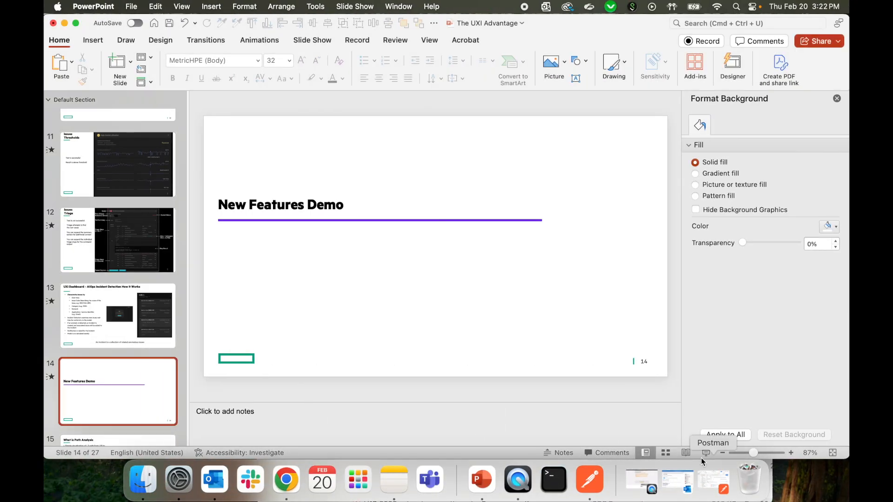
left_click(704, 449)
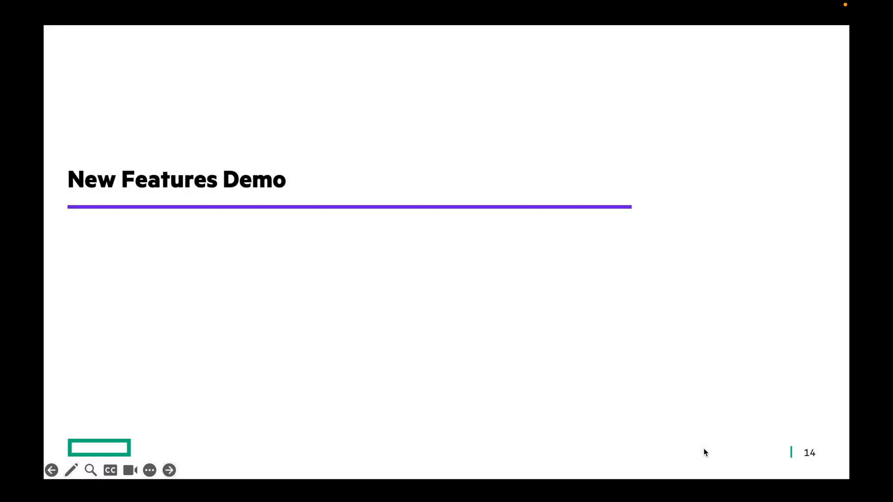
left_click(703, 449)
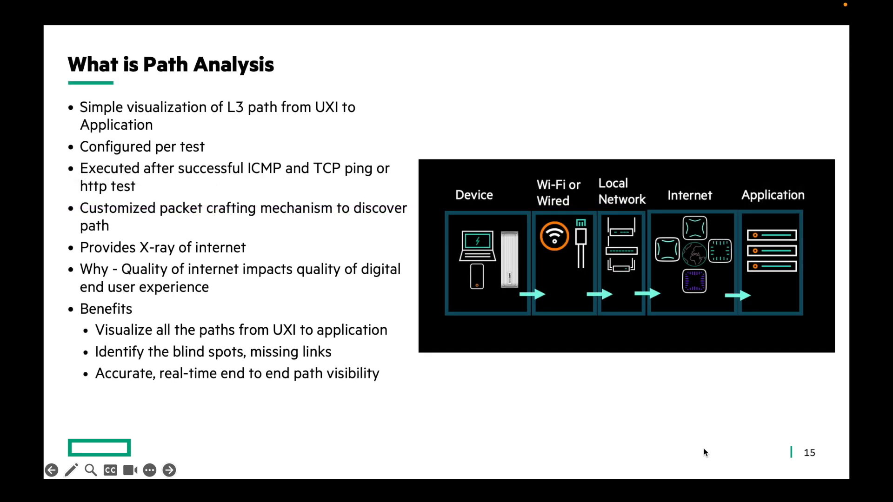
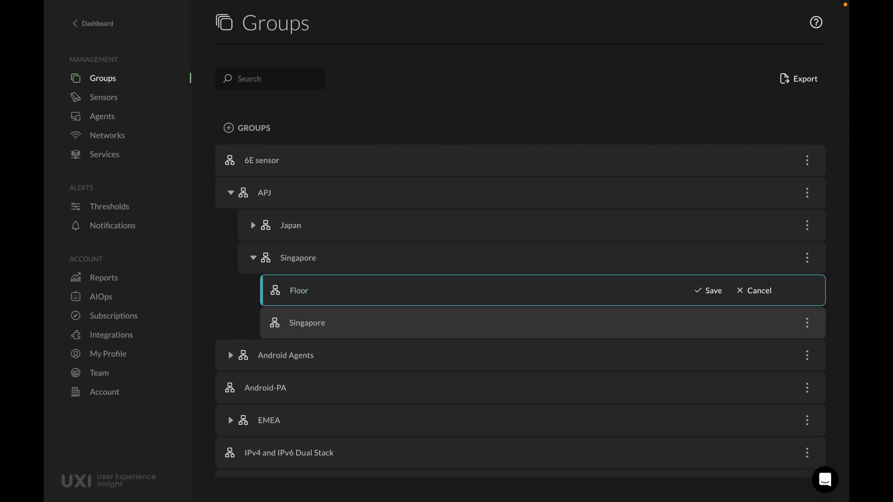
Save the subgroup under Singapore in the APJ group with the name Floor2.
key("Return")
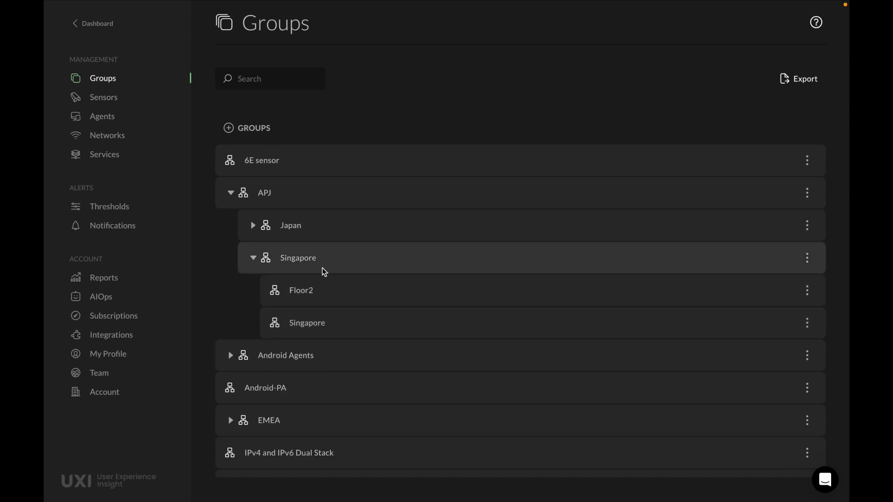
Examine the editable settings of the first sensor in the Sensors list and leave them without saving.
left_click(103, 99)
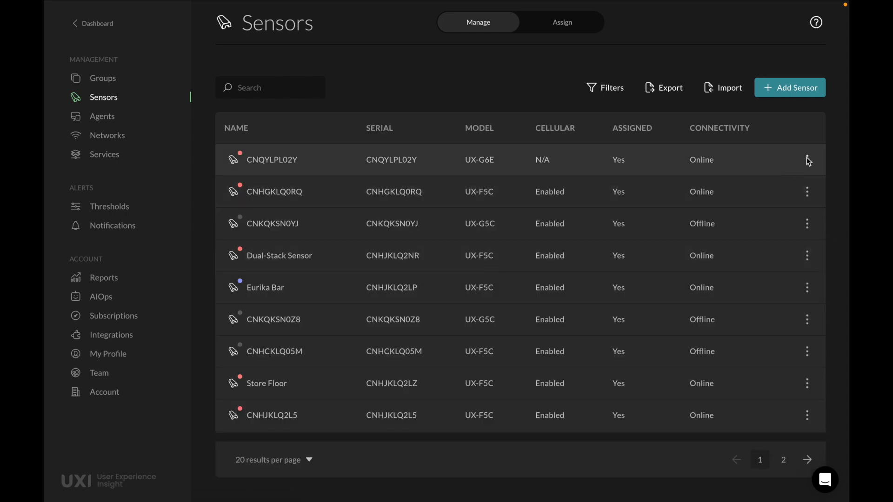
left_click(806, 158)
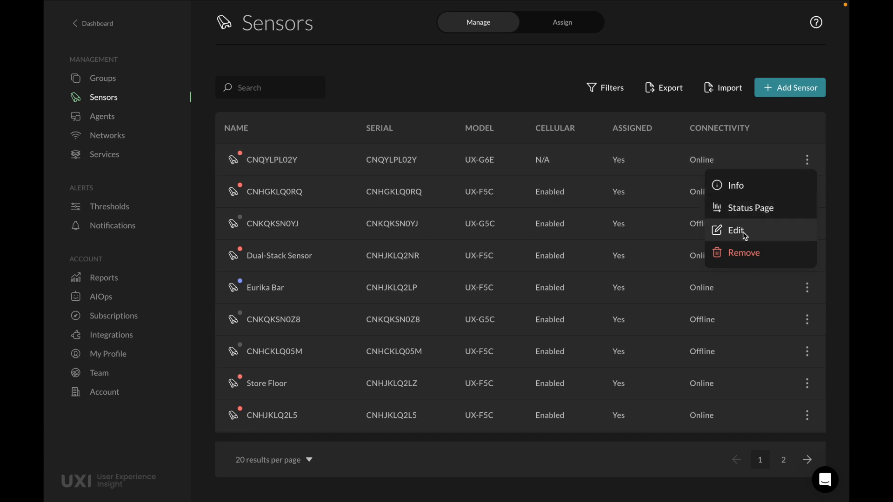
left_click(450, 60)
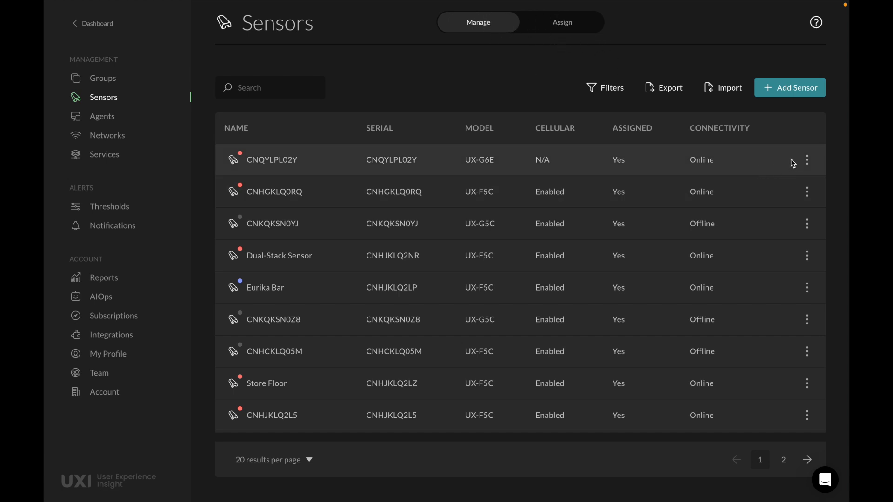
left_click(807, 160)
left_click(737, 231)
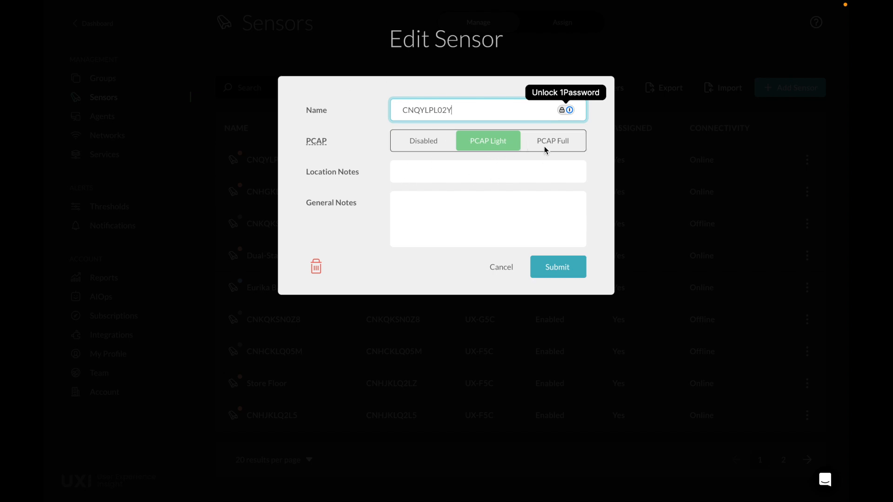
left_click(505, 270)
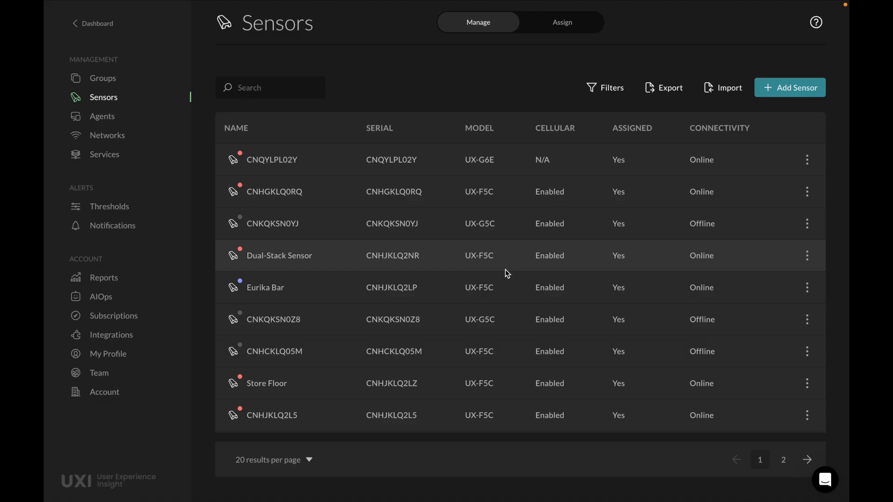
View the information details of the first sensor in the list, and close them.
left_click(806, 159)
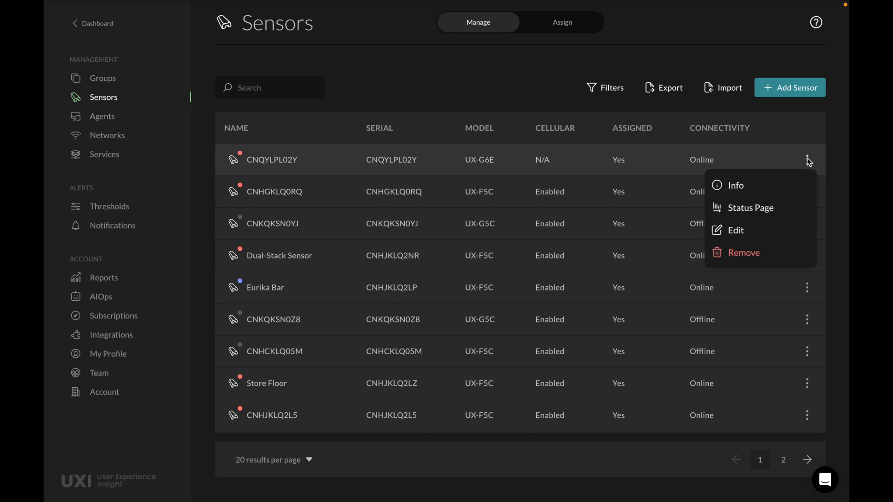
left_click(753, 185)
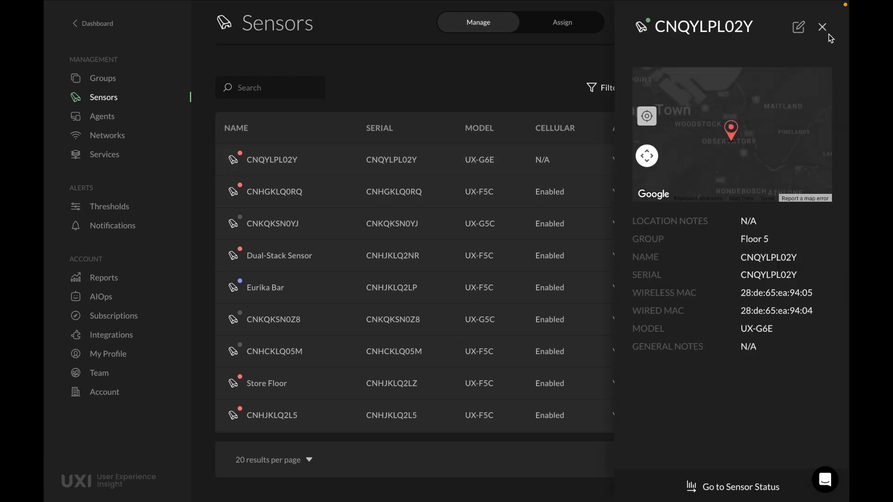
left_click(823, 28)
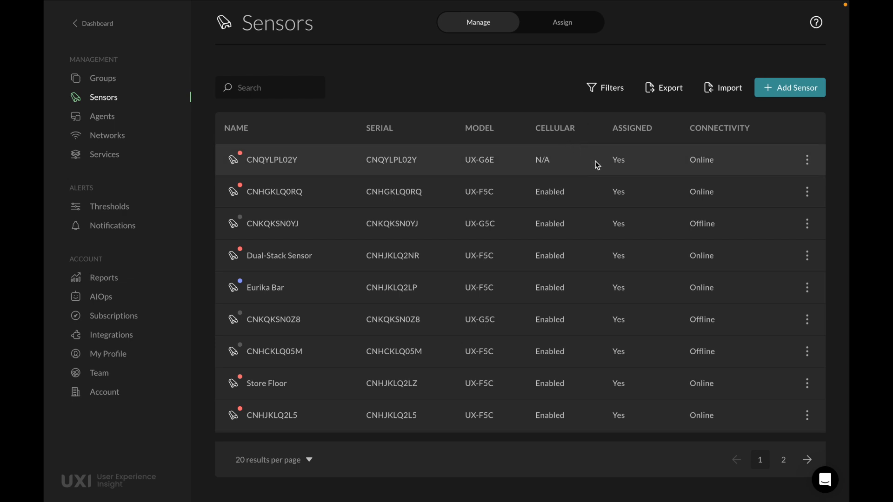
Switch the Sensors page to assign mode and select the unassigned sensor CNRDLPM08V.
left_click(557, 33)
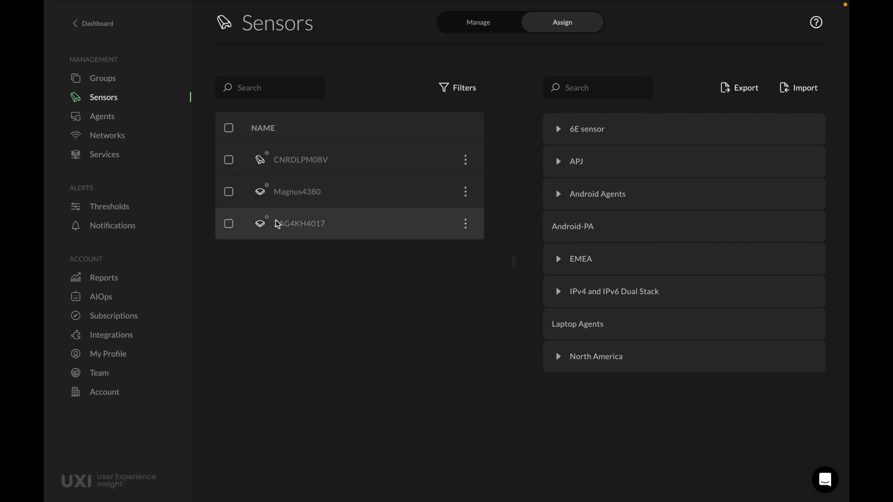
left_click(231, 164)
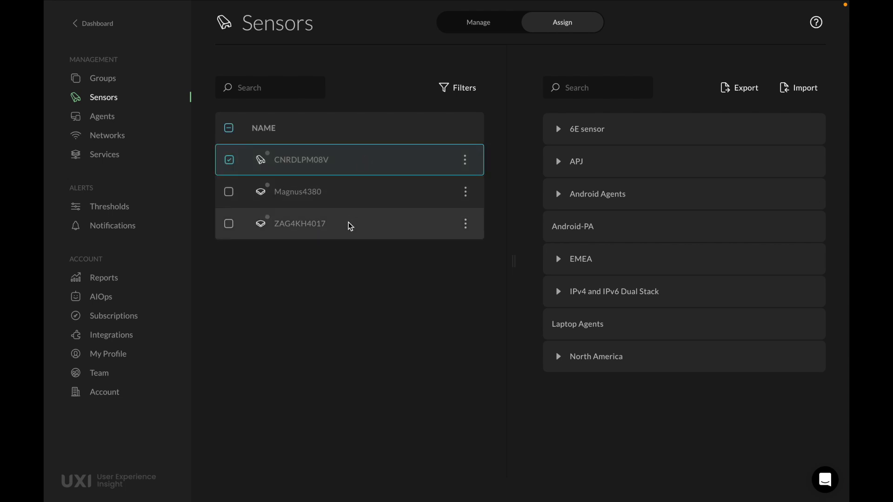
left_click(238, 88)
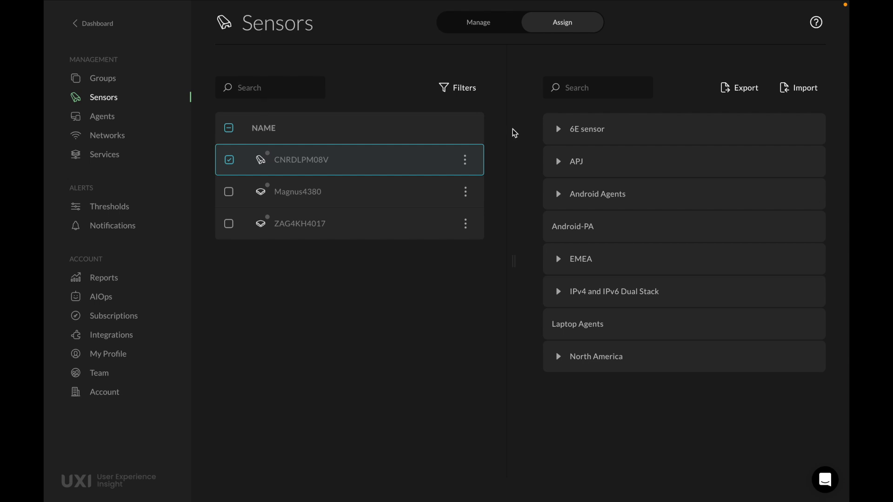
left_click(584, 90)
type("floor")
left_click(596, 88)
key("ctrl+a")
key("BackSpace")
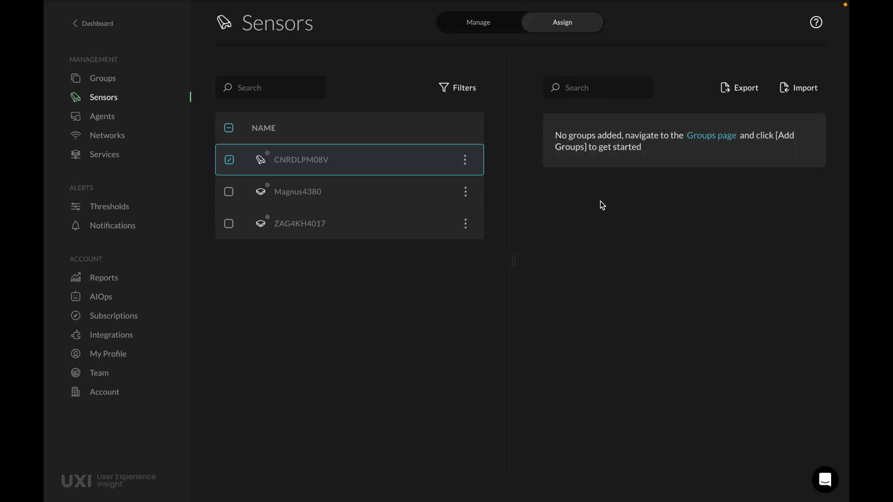
Assign the selected sensor to Floor2 under Singapore in the APJ group, acknowledge the offline notice, and expand Floor2.
left_click(558, 161)
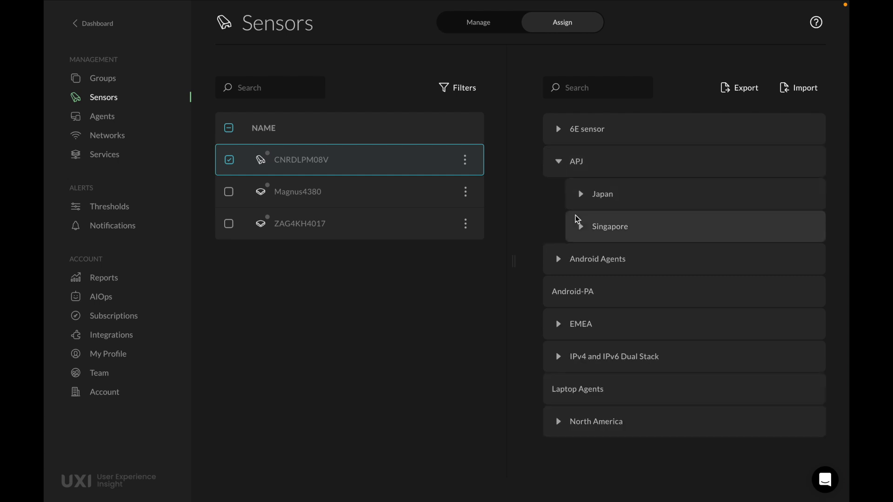
left_click(580, 225)
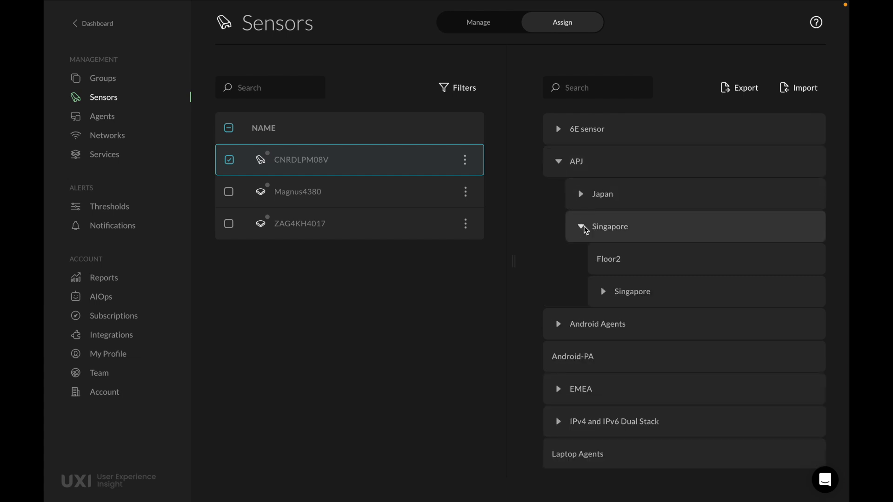
left_click(600, 266)
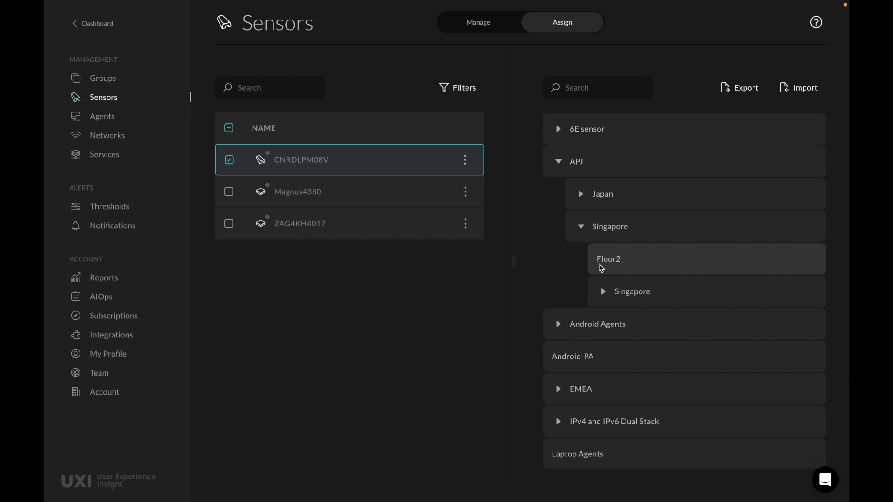
left_click_drag(414, 167, 748, 270)
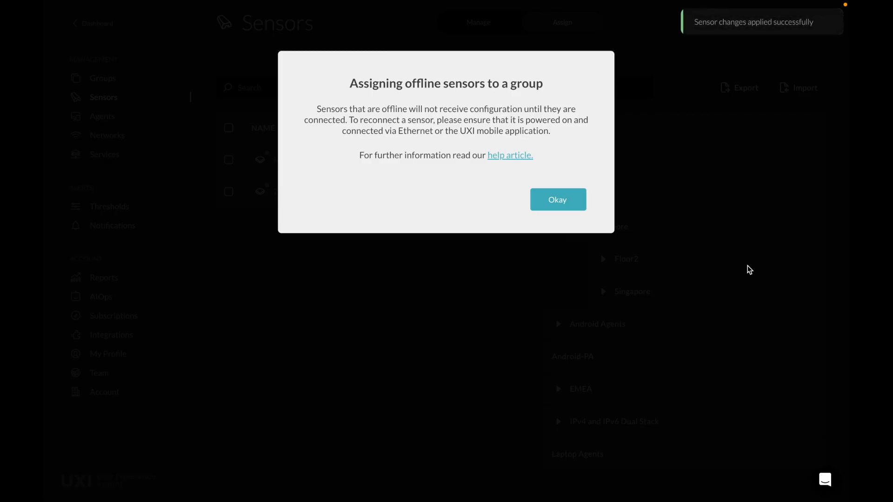
left_click(553, 204)
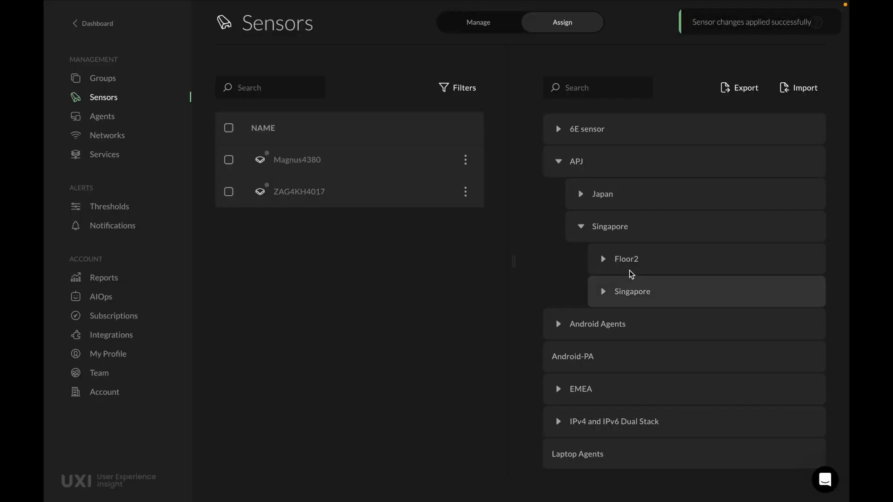
left_click(603, 259)
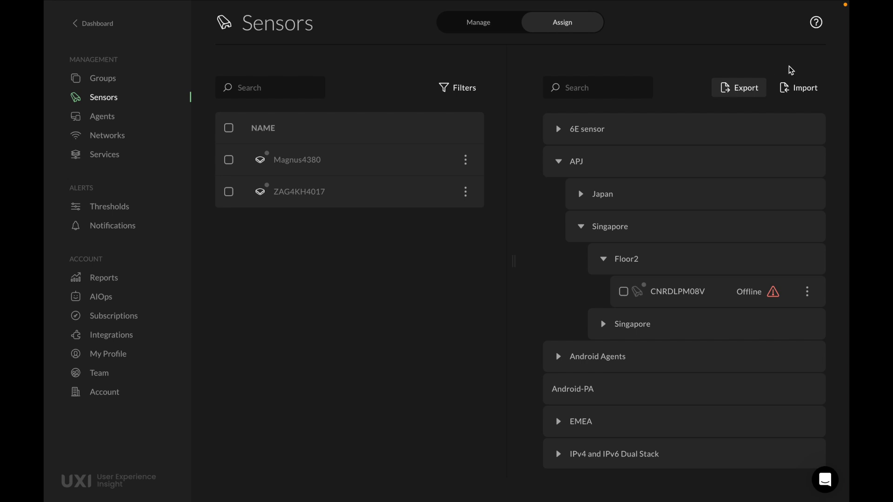
View the Sensors page help introduction up to Switch Modes and skip the rest.
left_click(816, 23)
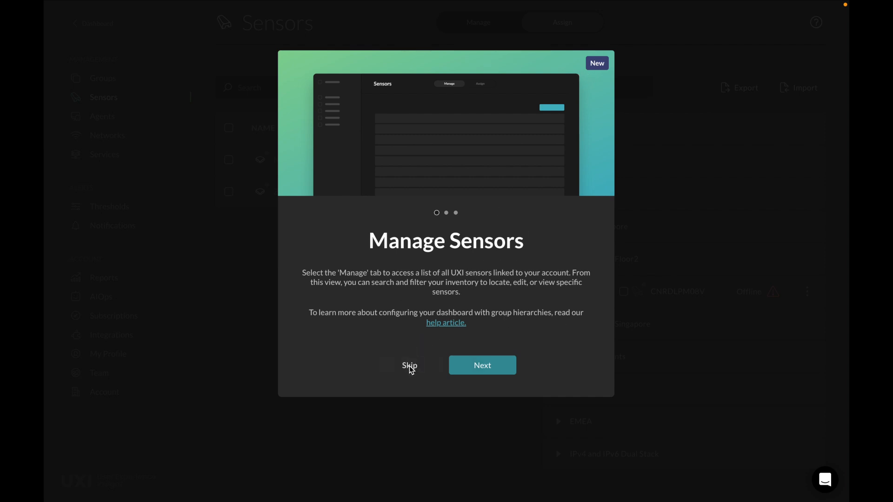
left_click(482, 367)
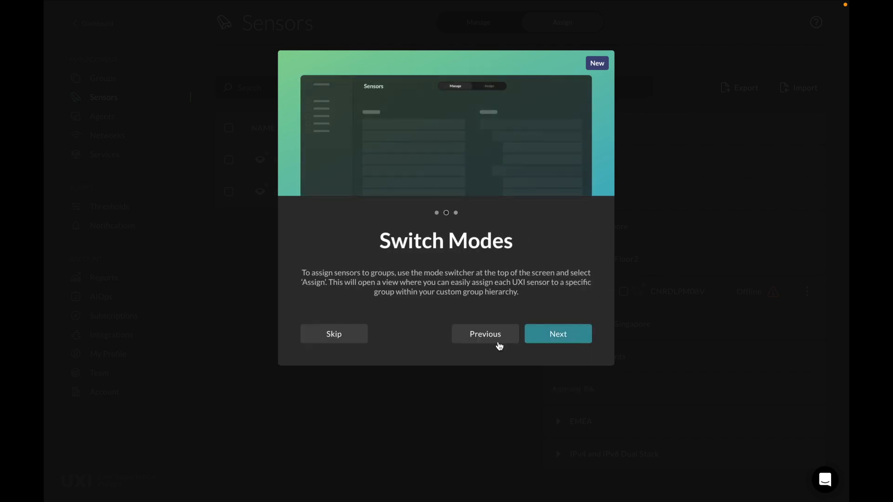
left_click(356, 333)
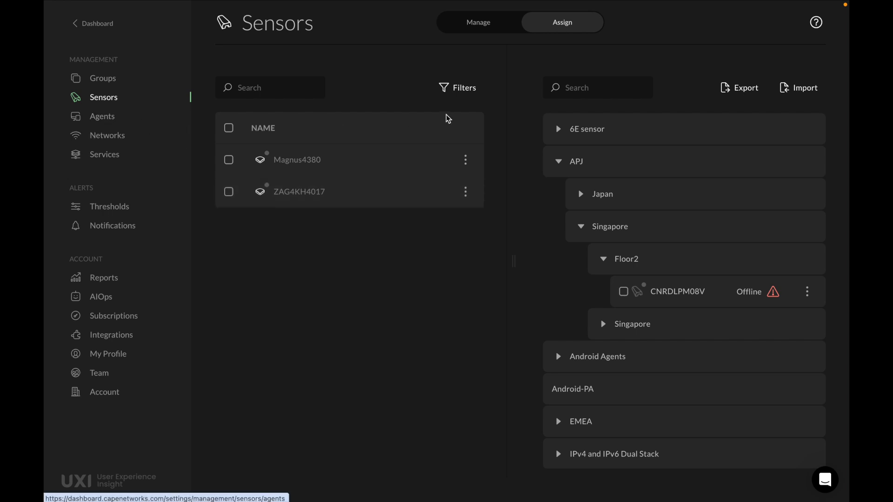
Check the filter options in assign mode, and in manage mode filter the sensors to Assigned No.
left_click(452, 87)
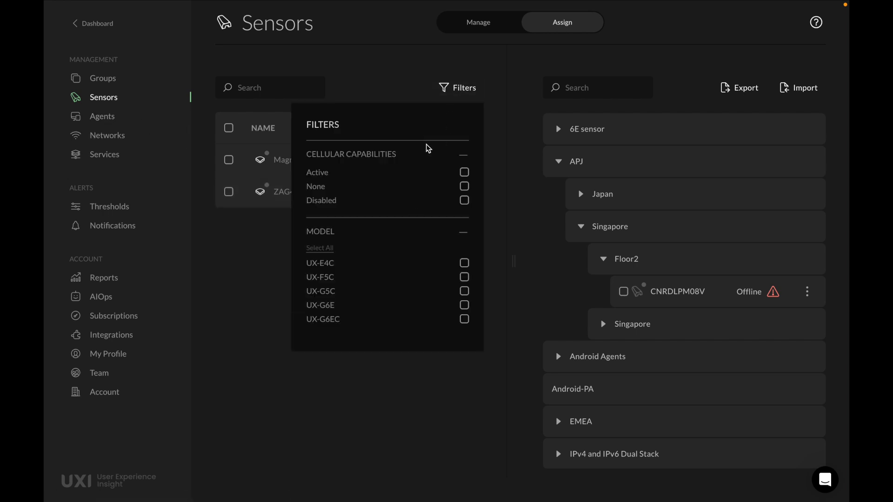
left_click(362, 64)
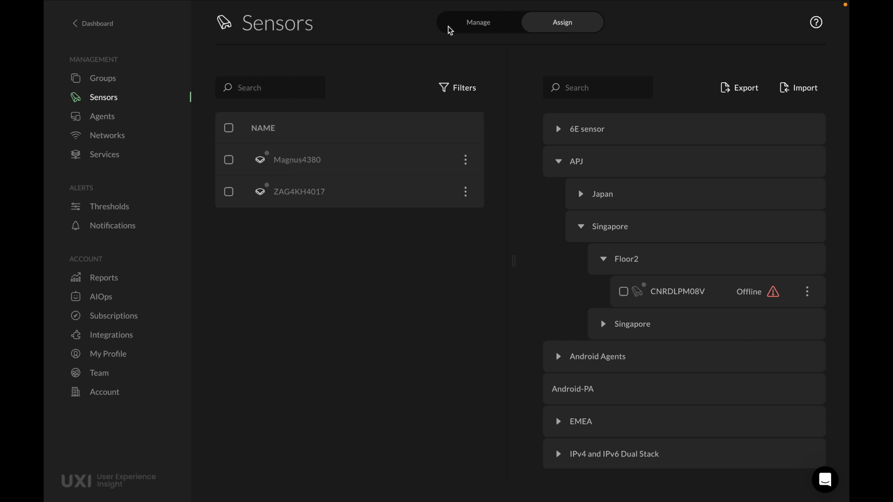
left_click(459, 26)
left_click(611, 89)
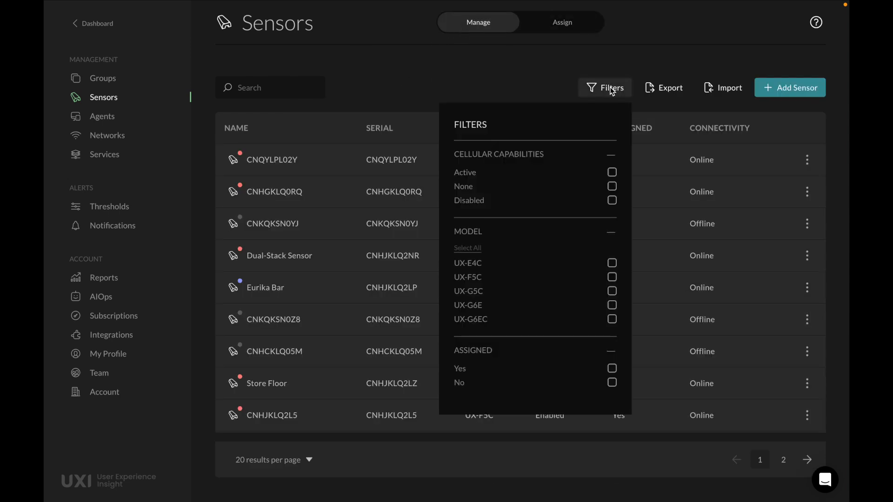
left_click(612, 382)
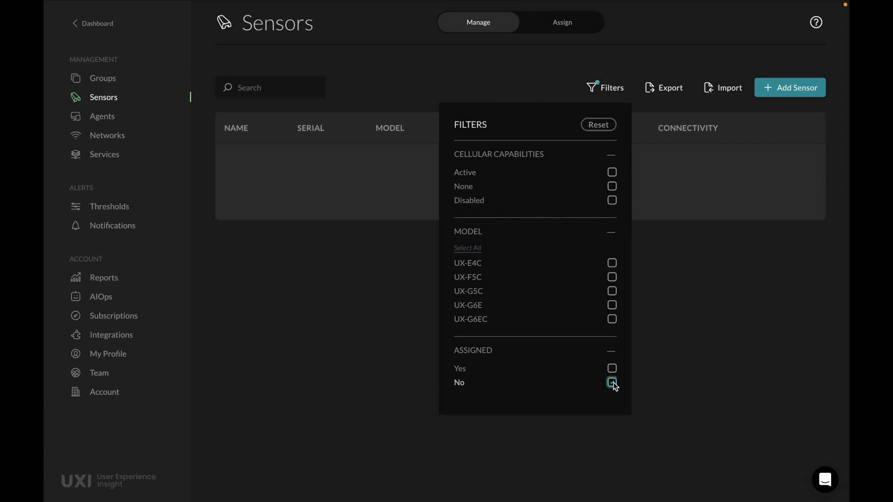
left_click(336, 317)
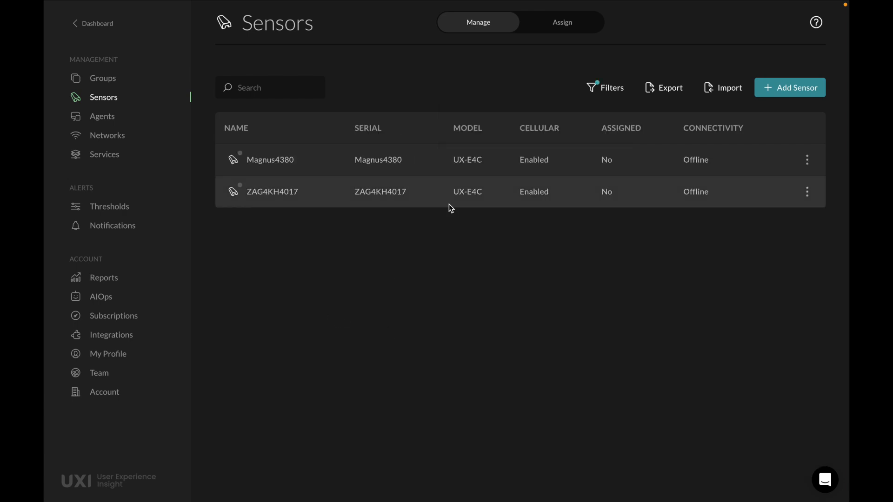
Review the available sensor filters again and reset them to list all sensors.
left_click(610, 93)
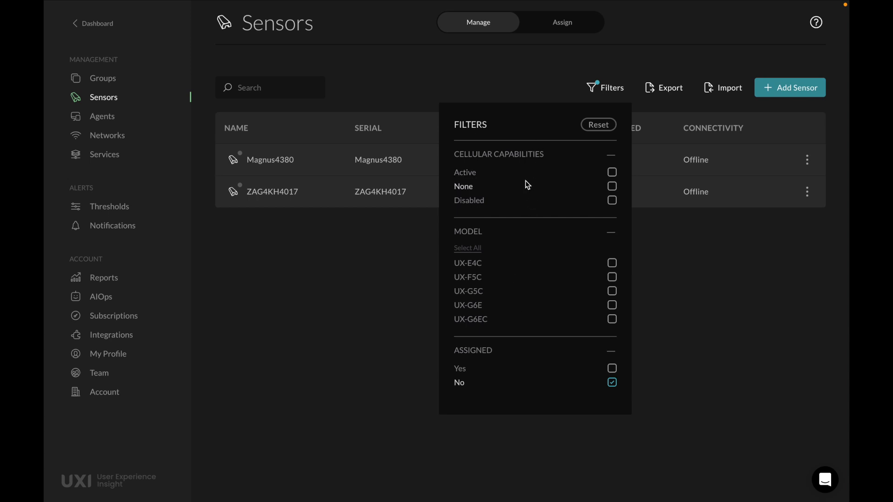
left_click(577, 90)
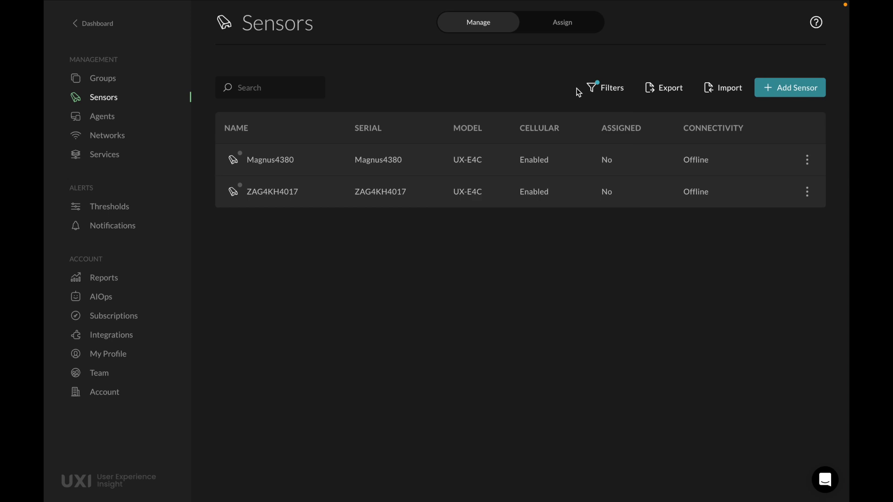
left_click(604, 88)
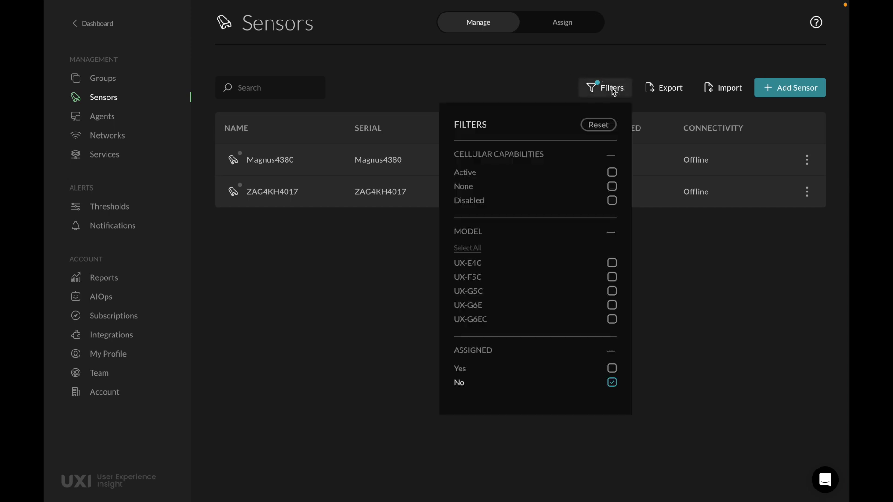
left_click(598, 124)
left_click(406, 80)
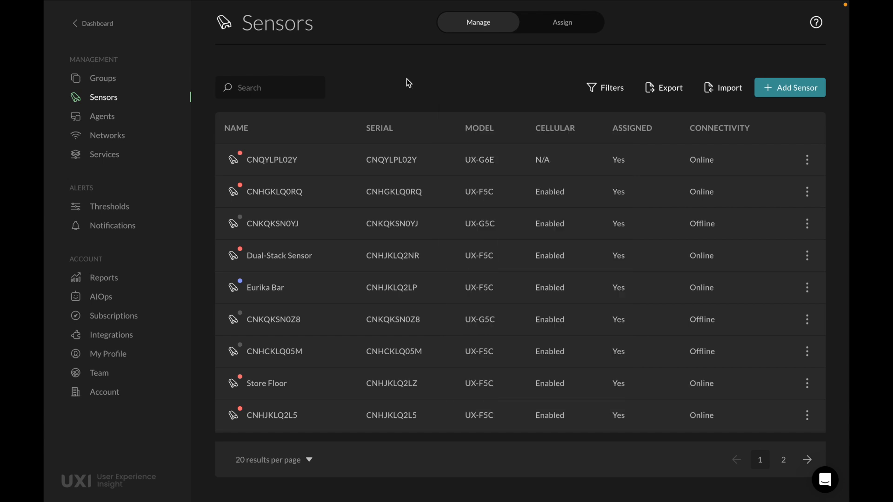
Examine the editable settings of the first agent on the Agents page without saving, and look through the agent list.
left_click(97, 119)
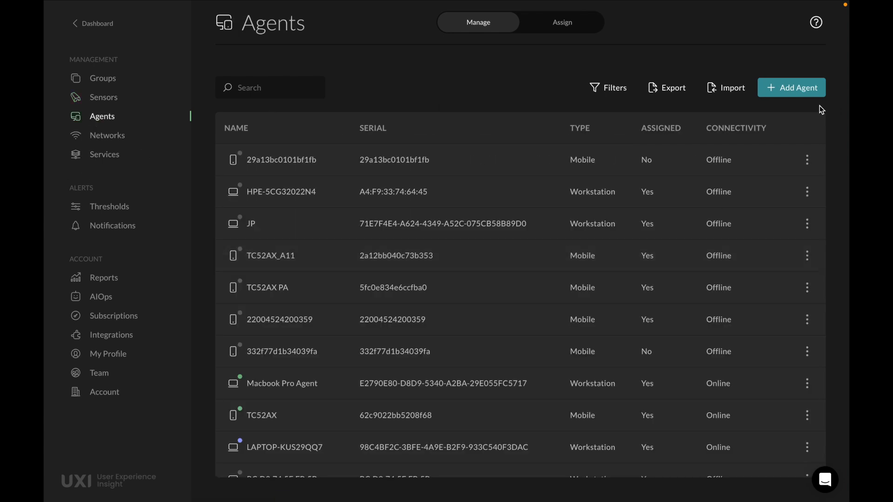
left_click(807, 163)
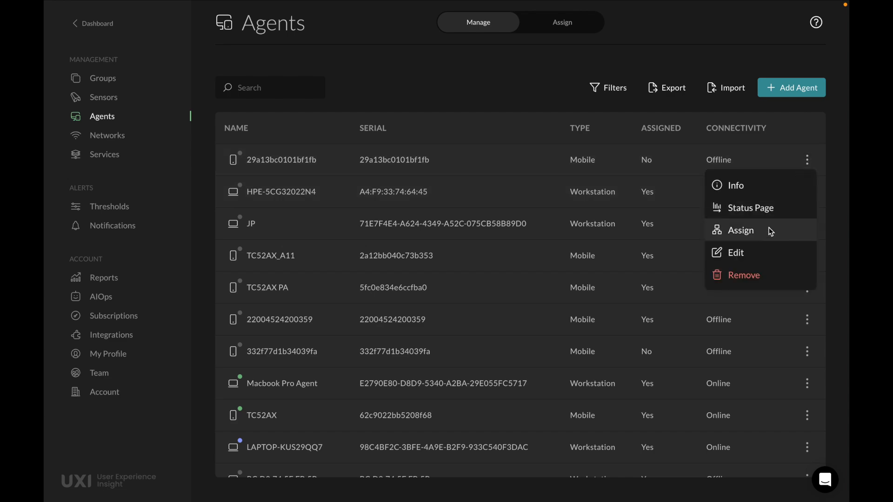
left_click(752, 251)
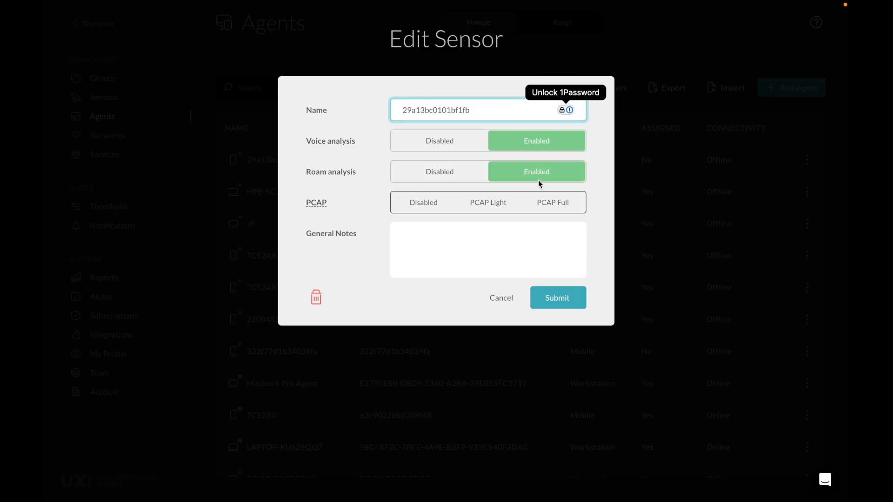
left_click(511, 297)
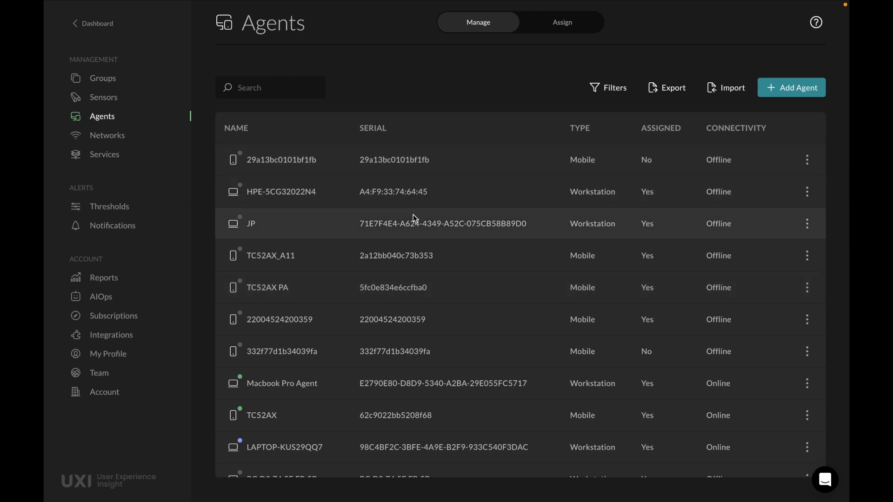
scroll(386, 297, "down", 1)
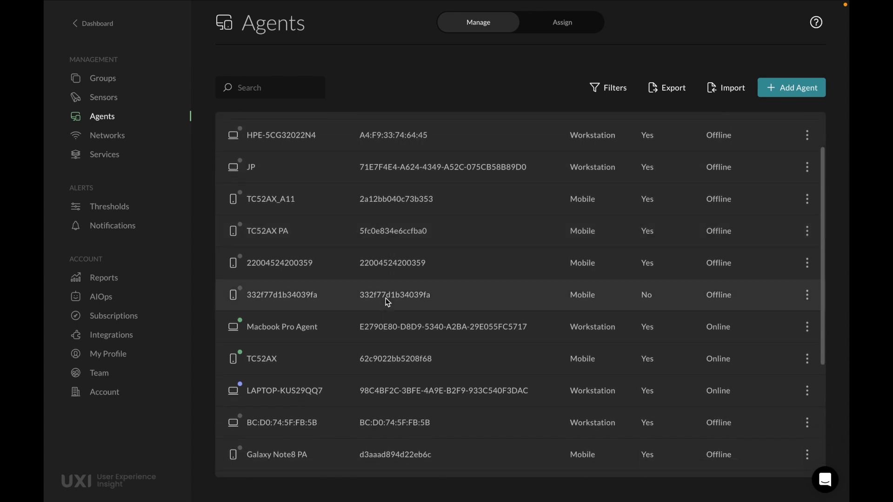
Look through the full agent list and check the filter options for unassigned agents in assign mode.
scroll(386, 298, "up", 1)
scroll(260, 377, "down", 5)
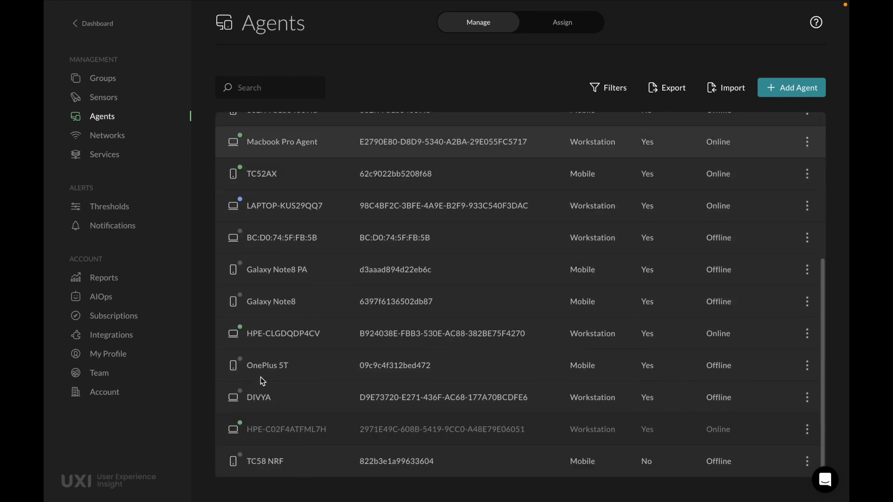
scroll(261, 377, "up", 5)
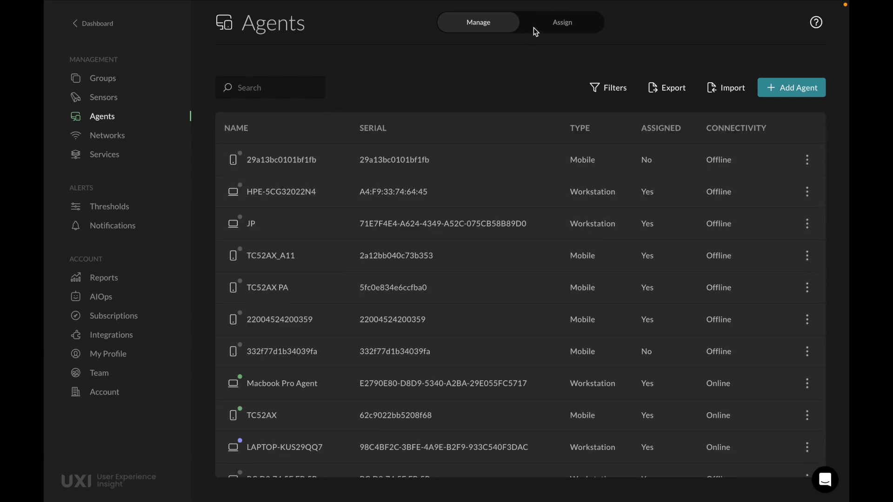
left_click(548, 28)
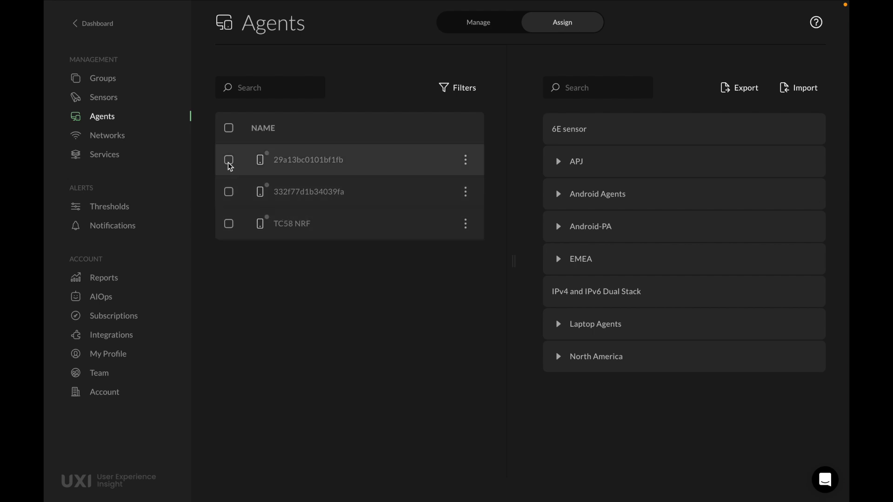
left_click(463, 94)
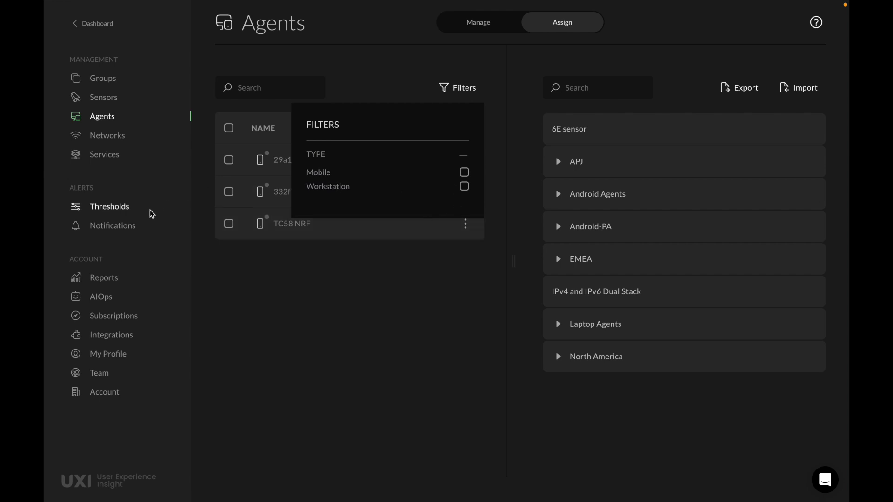
Open the wireless network office_ipv6_wireless for editing and examine its advanced security, band locking and IP stack options.
left_click(116, 137)
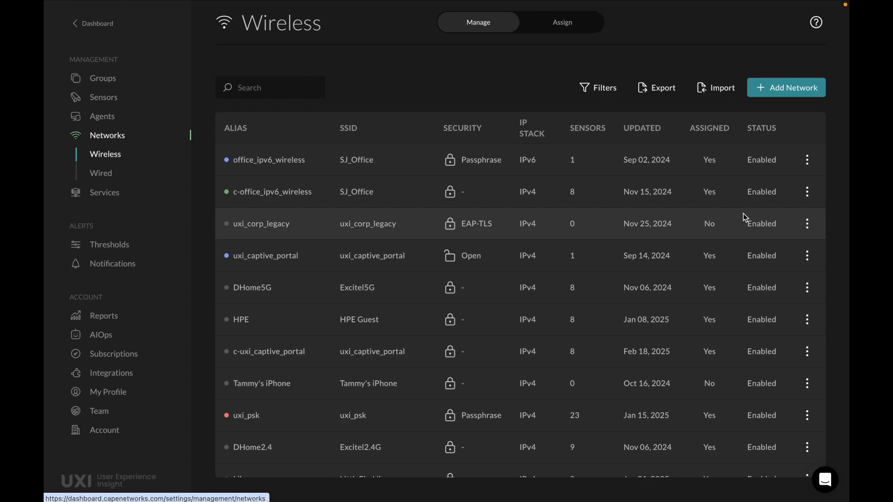
left_click(806, 160)
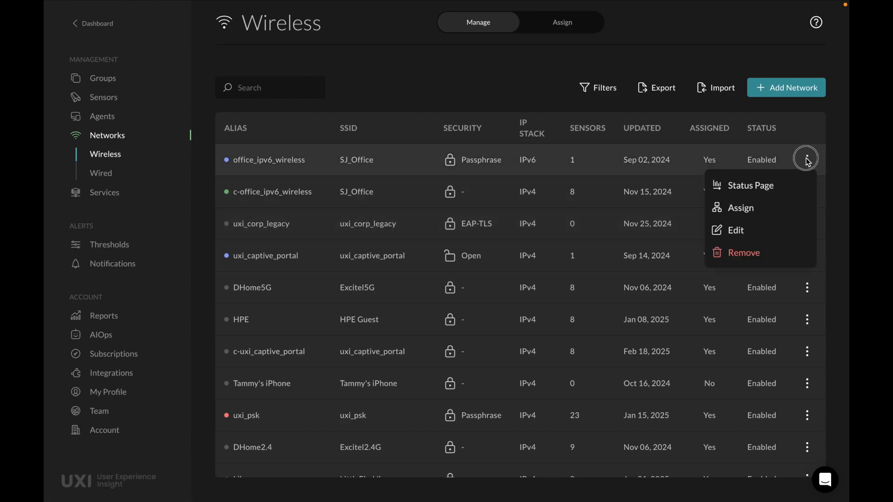
left_click(737, 230)
left_click(562, 289)
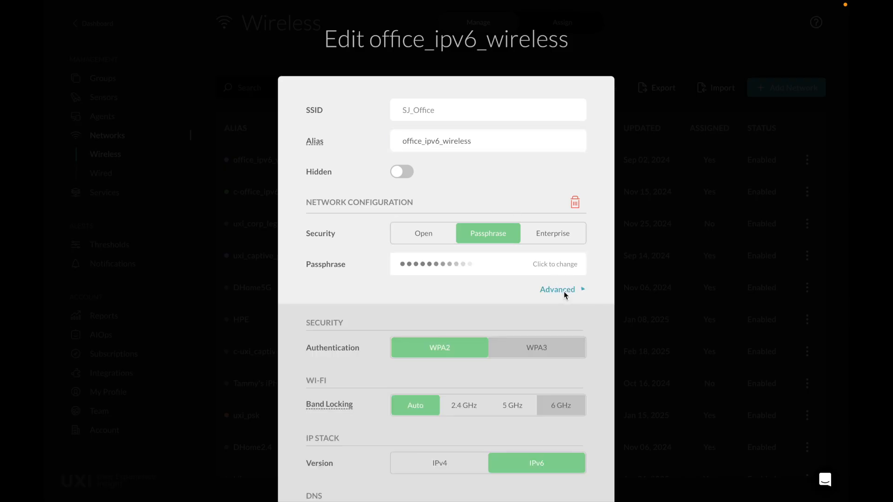
scroll(565, 294, "down", 3)
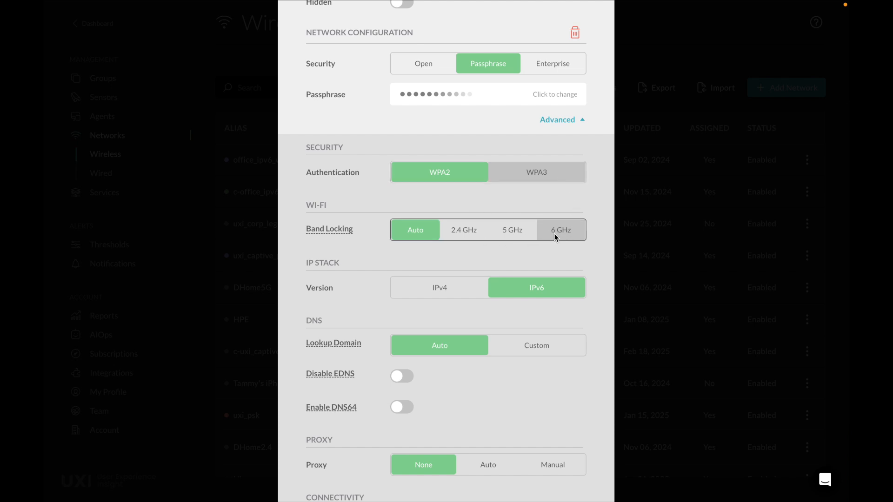
scroll(549, 239, "up", 1)
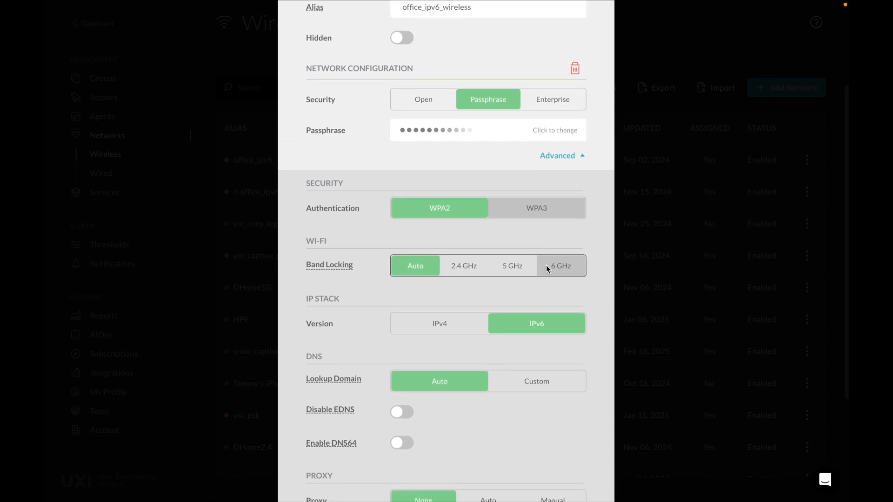
scroll(547, 266, "up", 1)
scroll(502, 163, "up", 3)
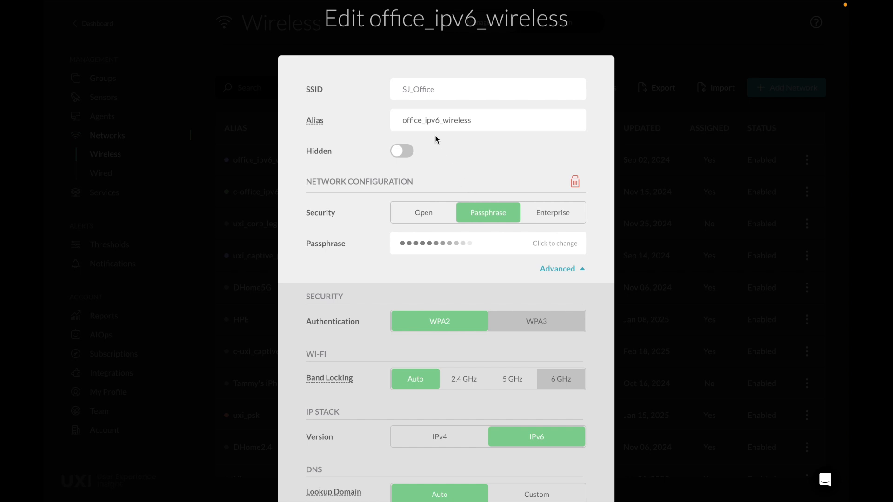
Review the complete office_ipv6_wireless configuration from the alias down to external connectivity, and close it without saving.
scroll(446, 162, "down", 1)
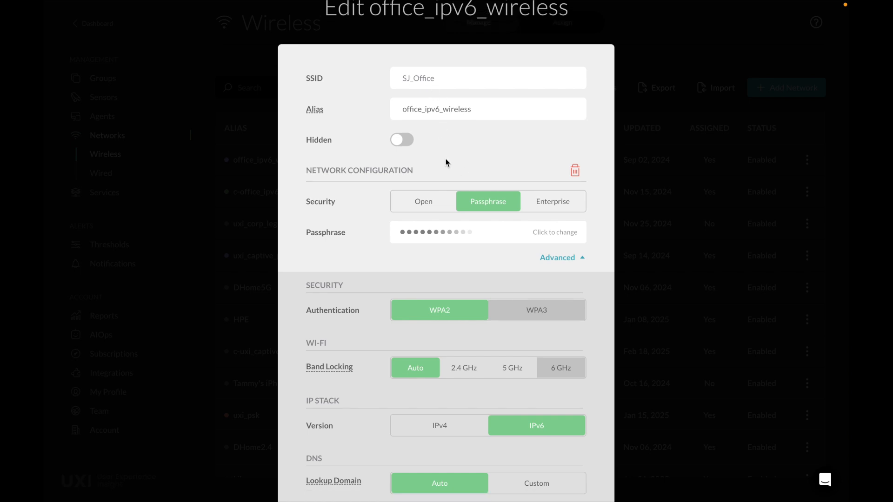
scroll(446, 162, "down", 6)
scroll(445, 162, "up", 7)
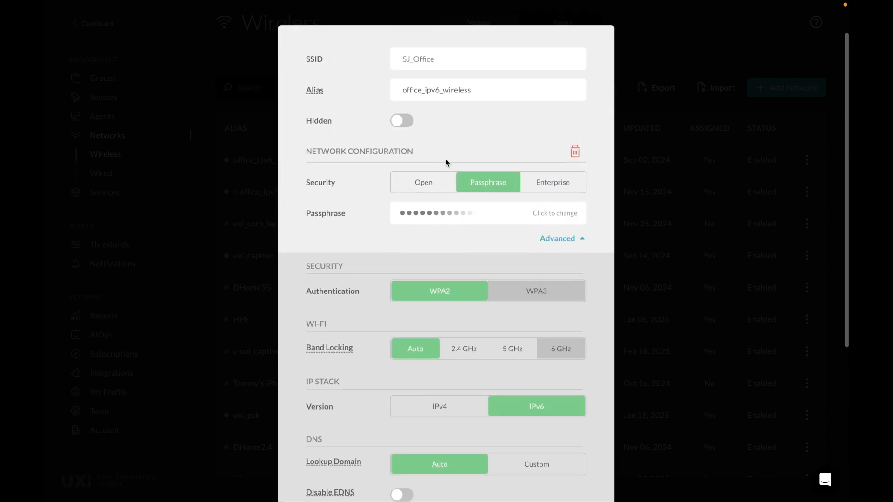
left_click(442, 142)
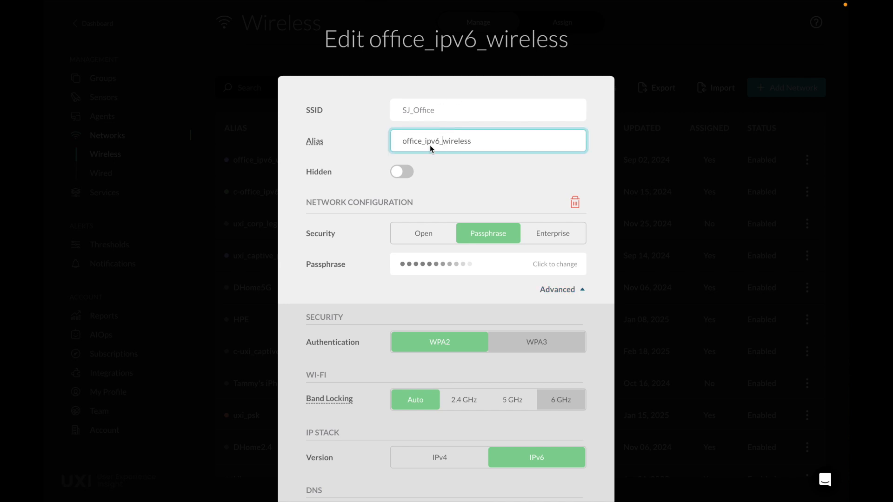
scroll(430, 149, "down", 7)
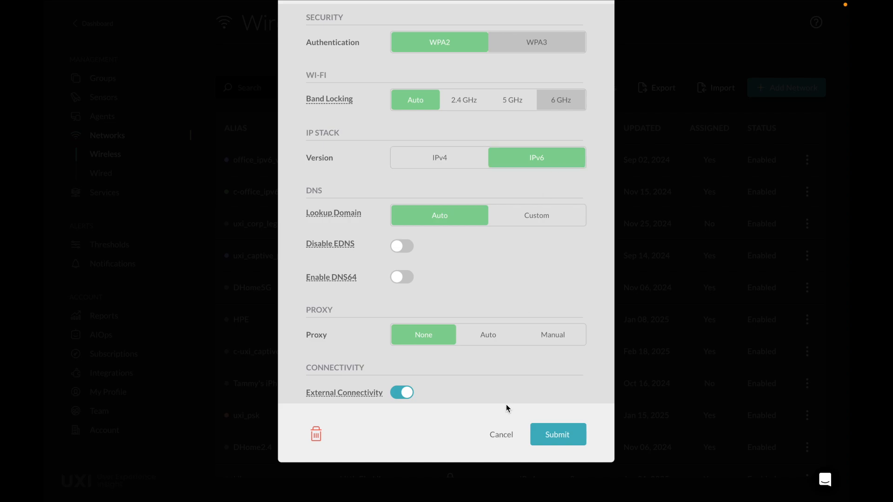
left_click(499, 437)
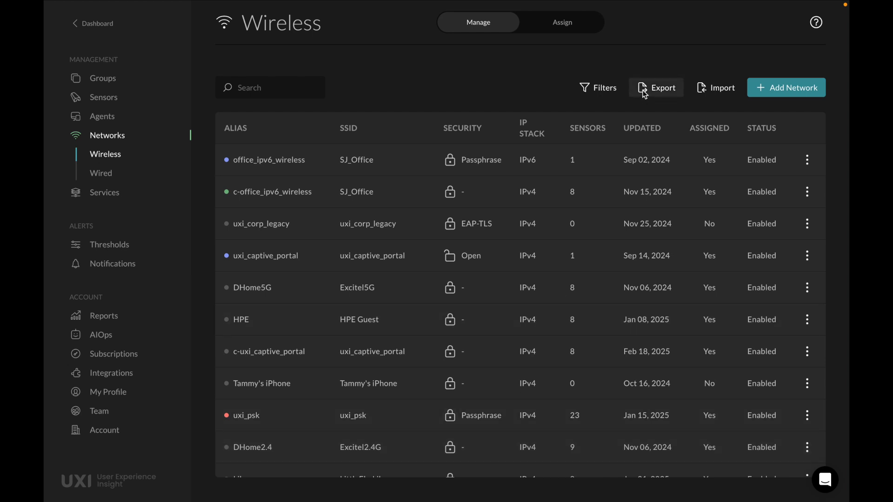
Review the status, security, IP stack and assigned filter options for the wireless networks without applying any.
left_click(594, 95)
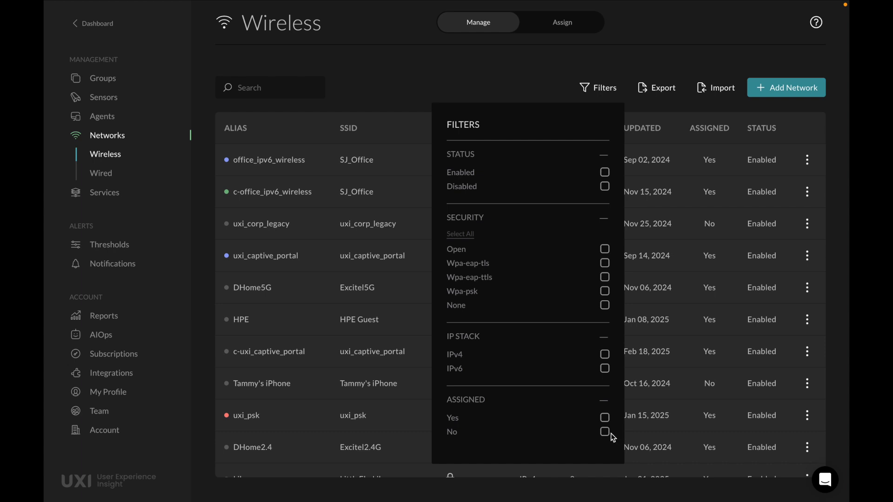
left_click(486, 60)
left_click(595, 91)
left_click(492, 64)
In assign mode, mark the London group under United Kingdom in EMEA for office_ipv6_wireless.
left_click(540, 23)
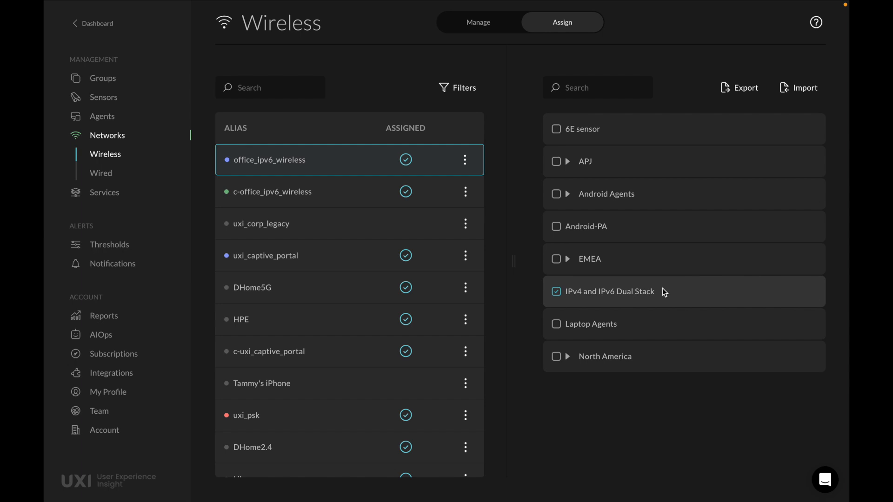
left_click(566, 259)
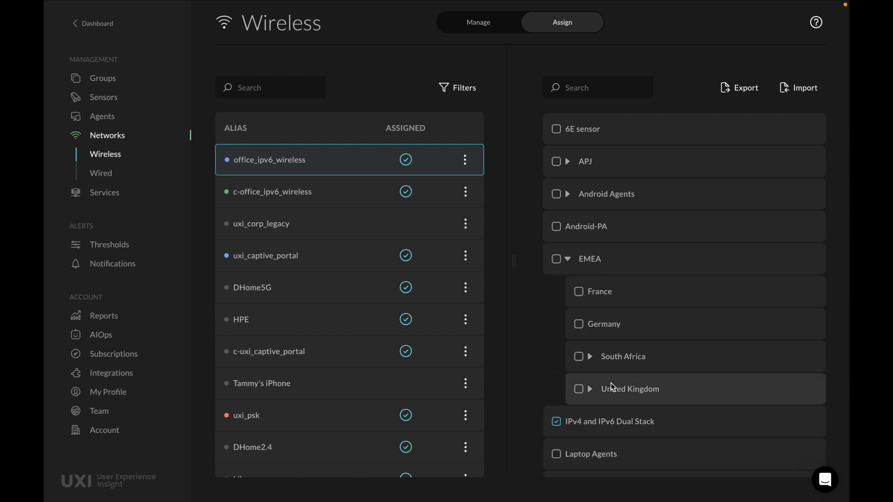
left_click(590, 388)
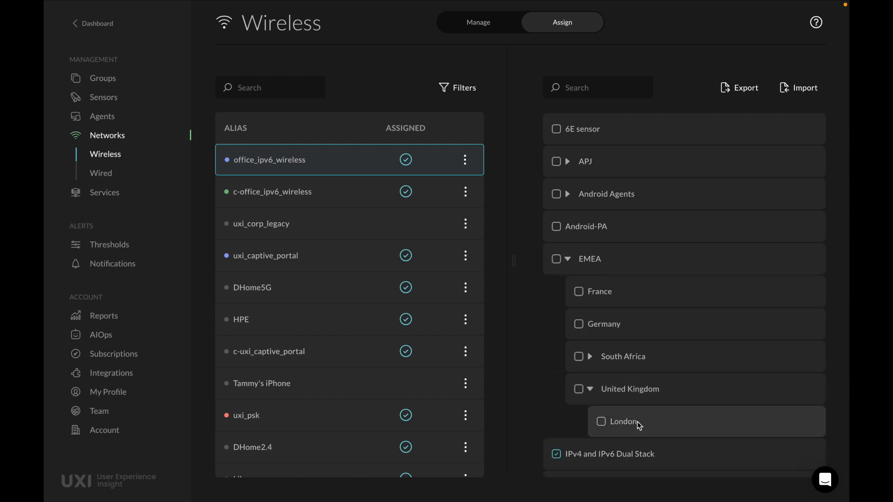
left_click(601, 421)
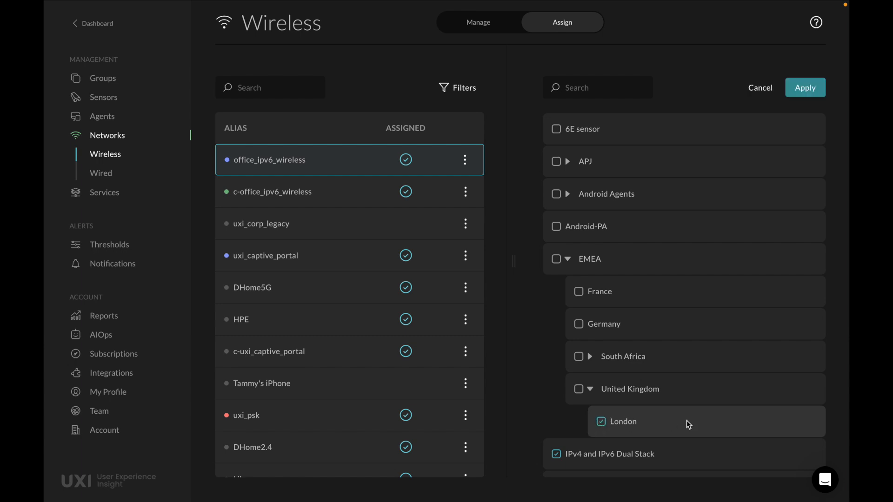
Mark the Floor2 group under Singapore in APJ for office_ipv6_wireless.
scroll(686, 420, "down", 1)
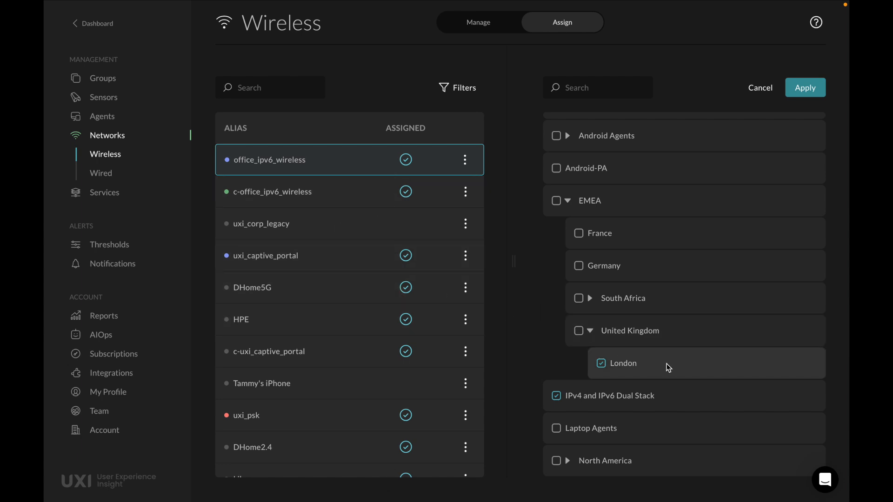
scroll(697, 359, "up", 2)
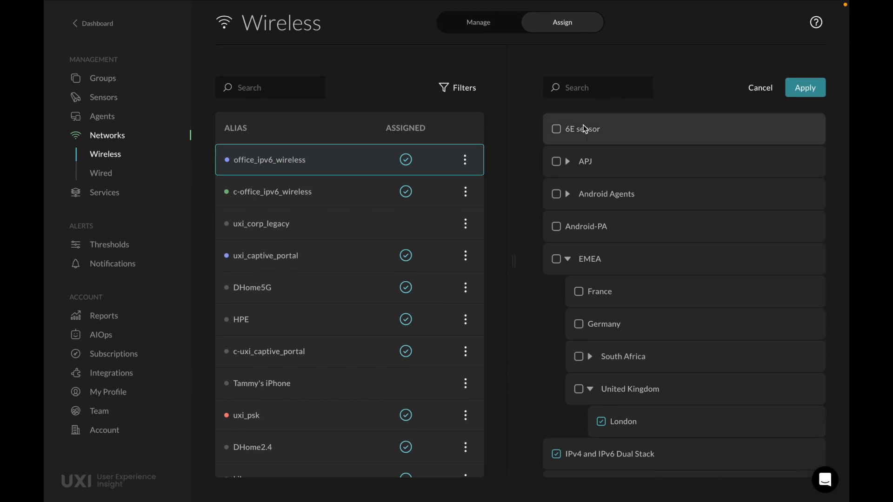
left_click(568, 162)
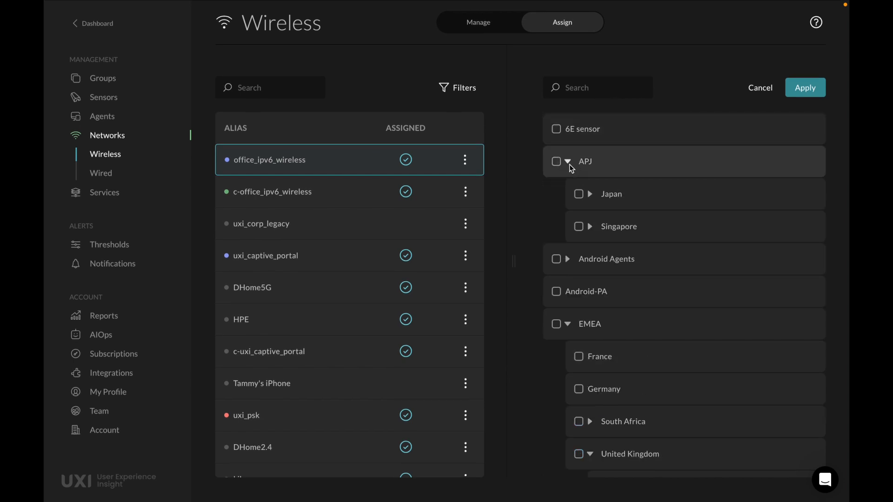
left_click(590, 227)
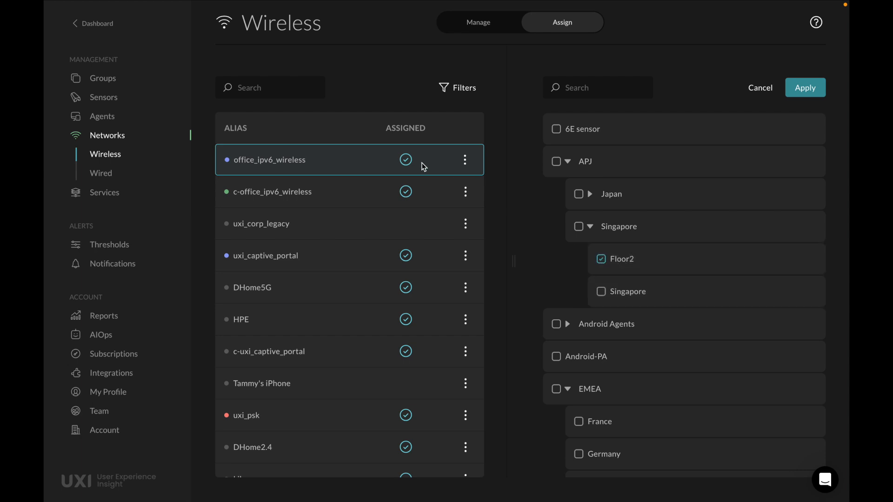
Look through the wireless networks in assign mode and check the actions available for office_ipv6_wireless without using any.
scroll(420, 166, "down", 1)
scroll(417, 166, "down", 6)
scroll(415, 161, "up", 7)
left_click(465, 161)
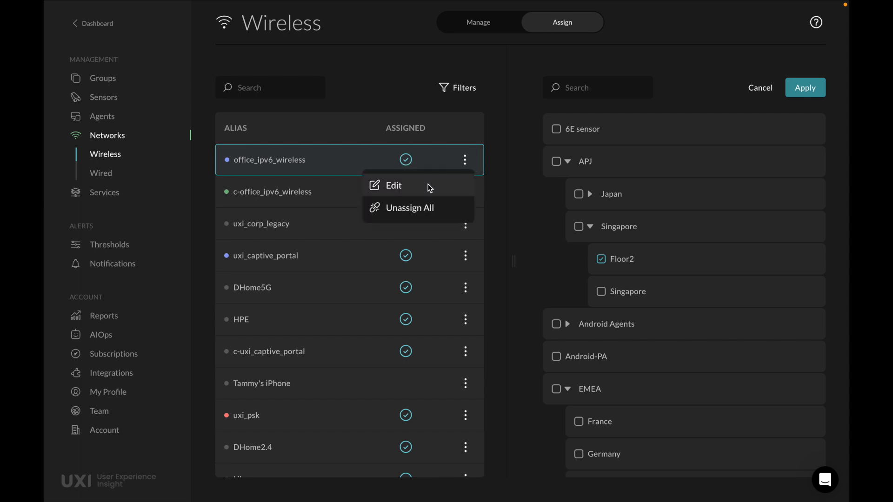
left_click(408, 154)
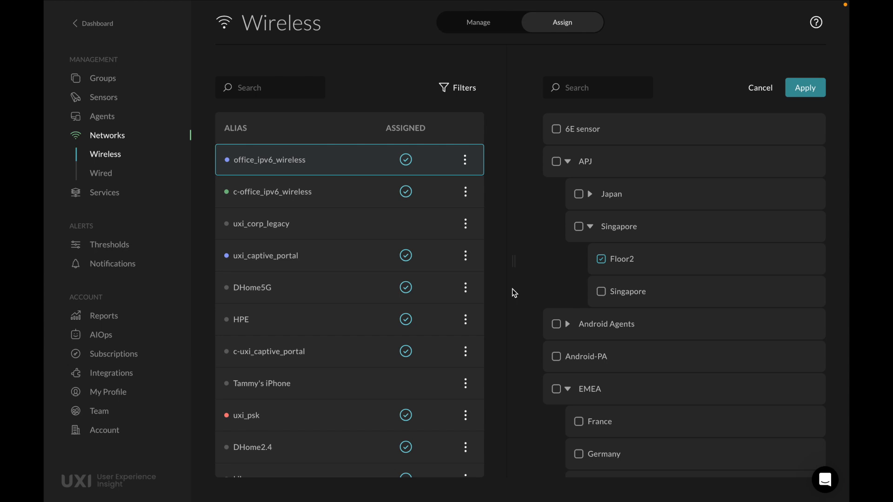
Review the wired networks and examine the group assignments of wired_ipv6, including the United Kingdom groups in EMEA.
left_click(110, 177)
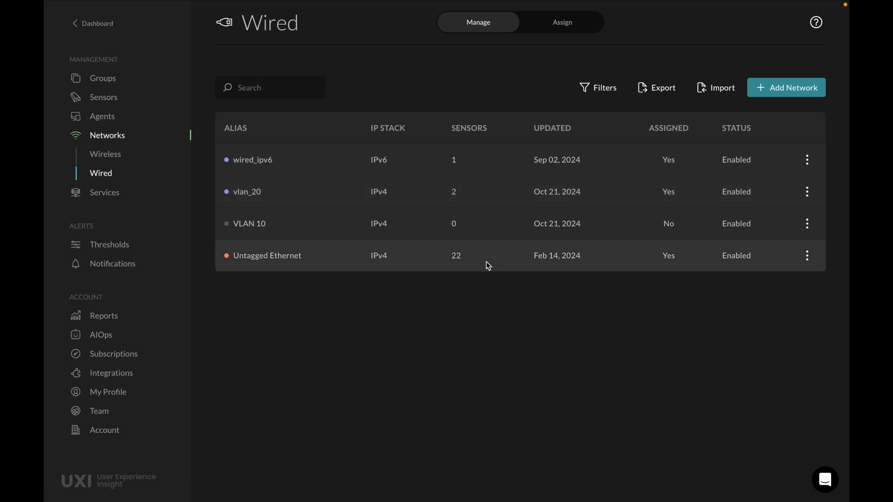
left_click(564, 29)
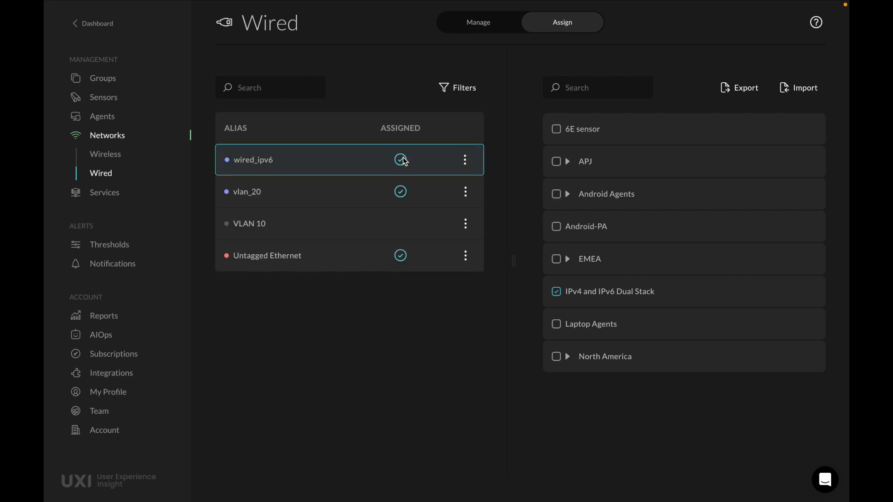
left_click(567, 259)
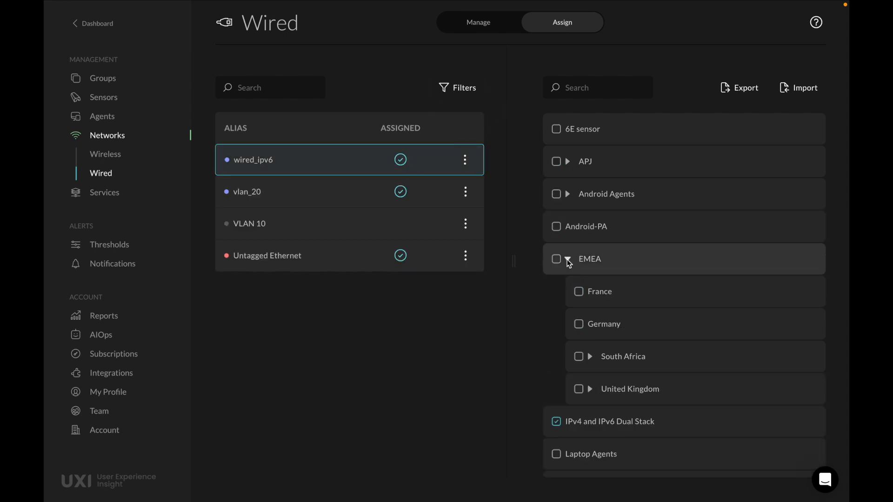
left_click(593, 392)
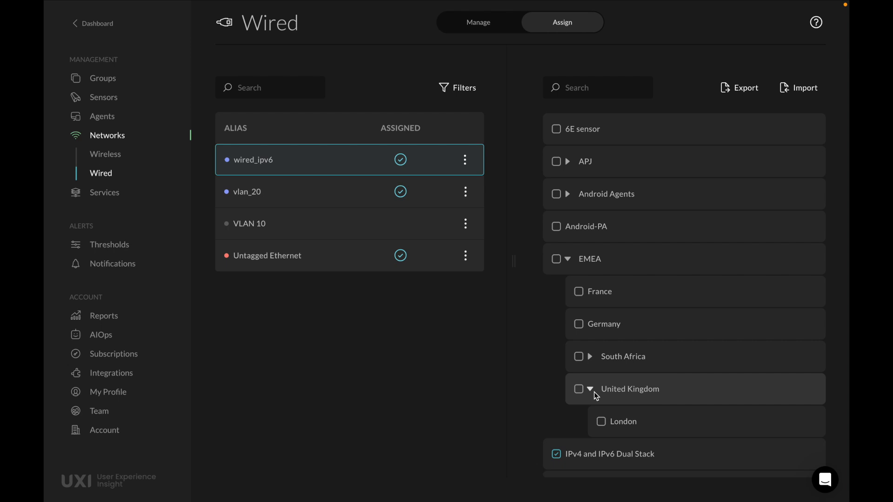
scroll(594, 392, "down", 1)
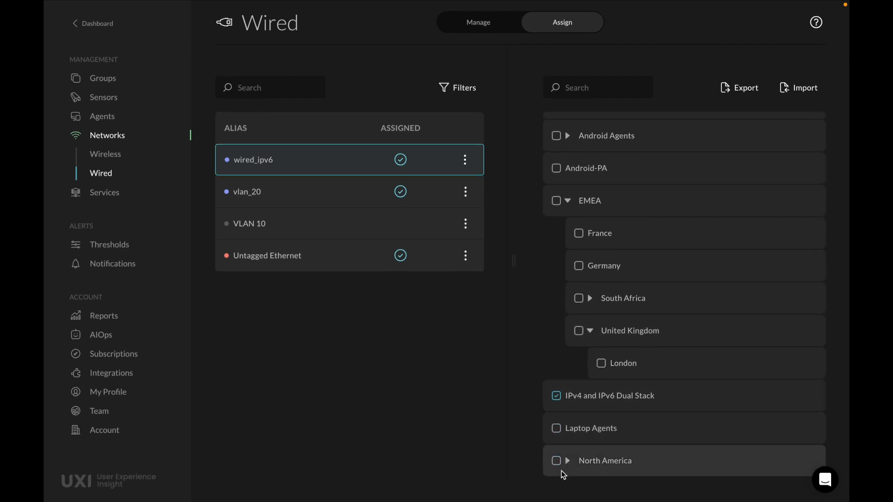
View the editable settings of wired_ipv6 without saving, and compare its group assignments with those of vlan_20.
left_click(465, 160)
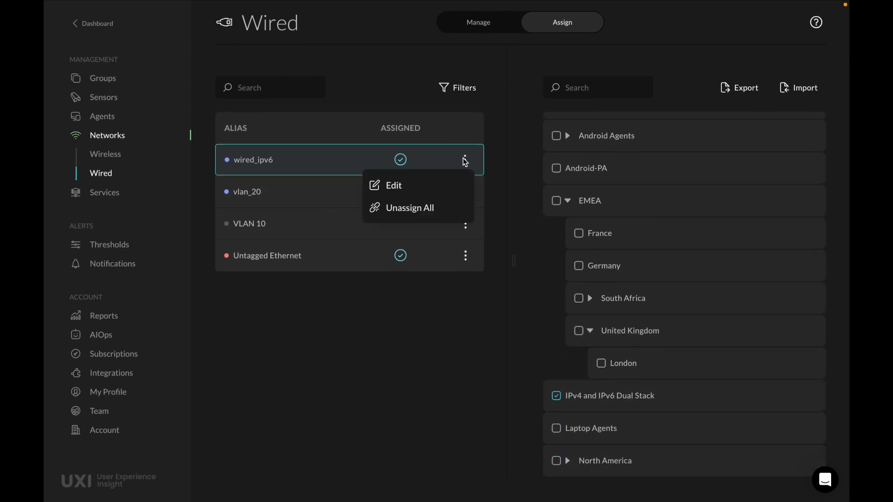
left_click(428, 186)
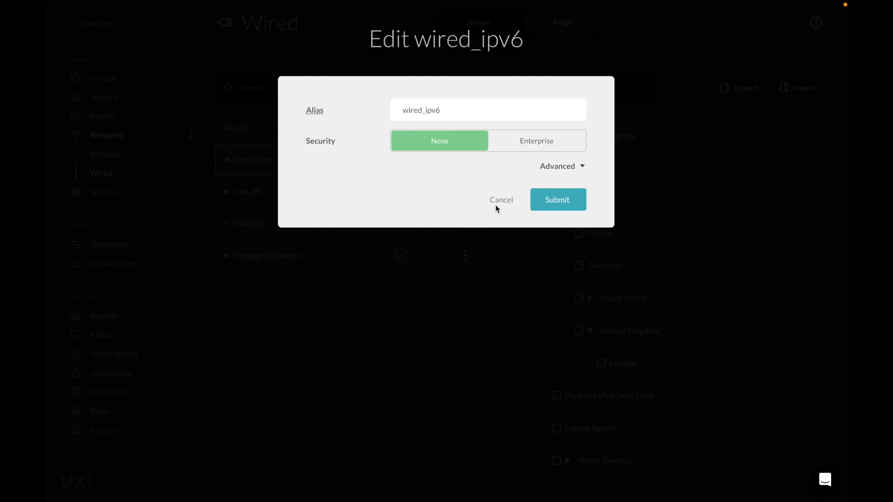
left_click(495, 205)
left_click(401, 191)
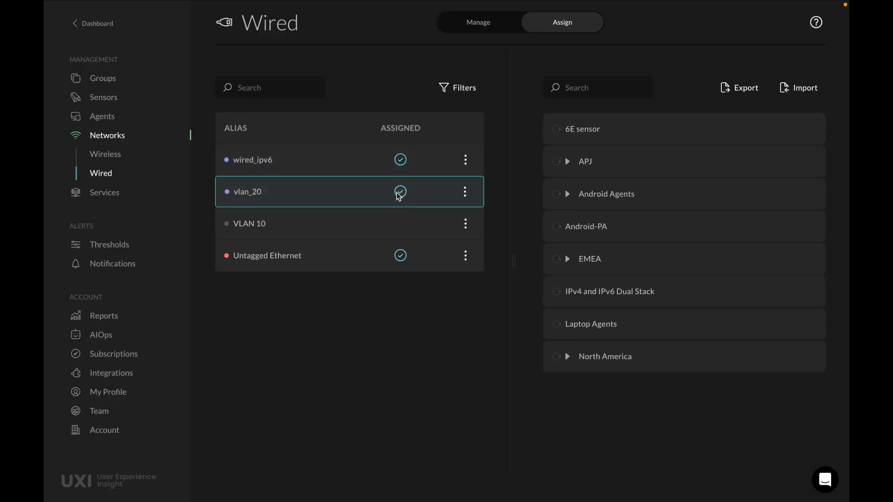
left_click(404, 164)
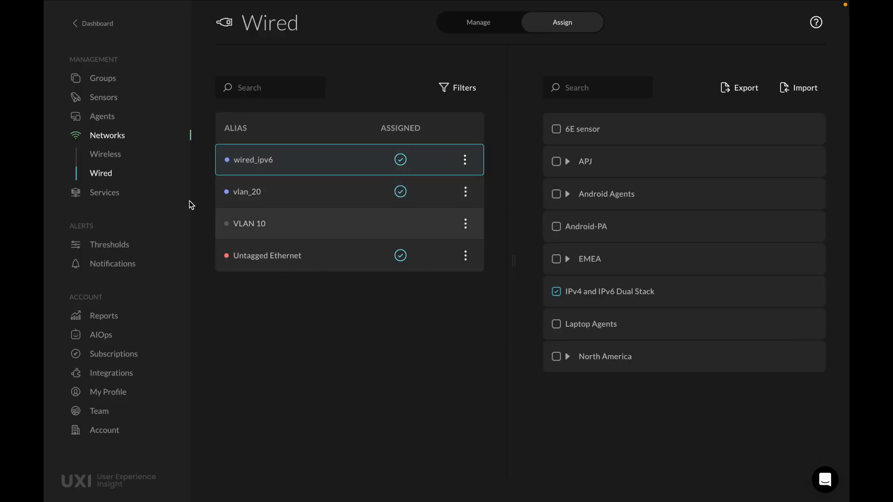
Open the 1Password service for editing and review its target, tests, frequency and rate limit settings.
left_click(99, 194)
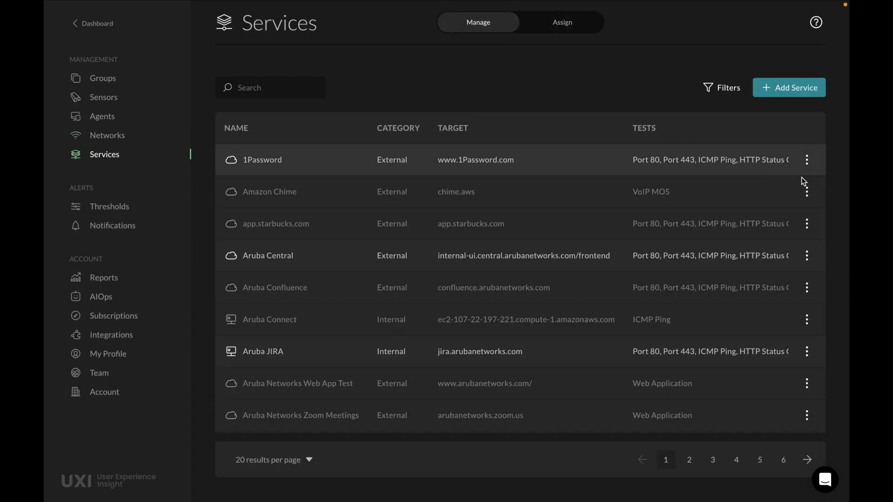
left_click(807, 160)
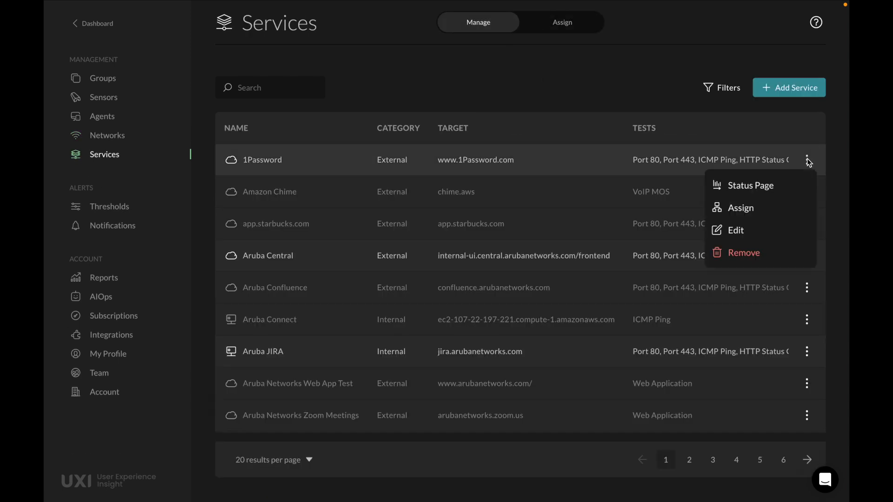
left_click(742, 234)
scroll(514, 257, "down", 1)
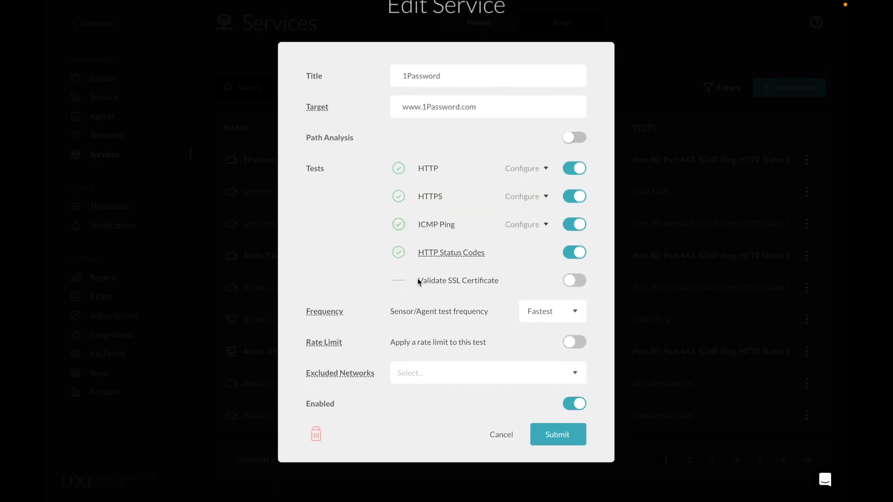
Look through the networks that can be excluded for 1Password, and leave the service settings without saving.
left_click(489, 374)
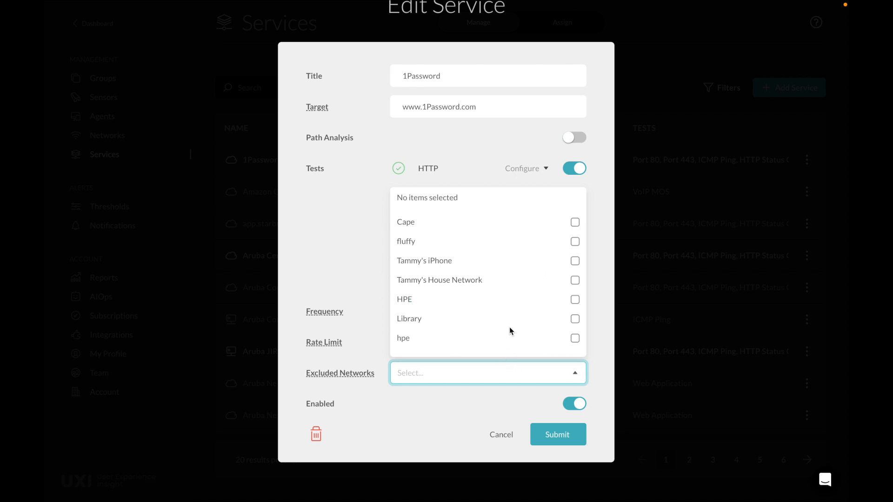
scroll(502, 333, "down", 1)
scroll(502, 333, "down", 5)
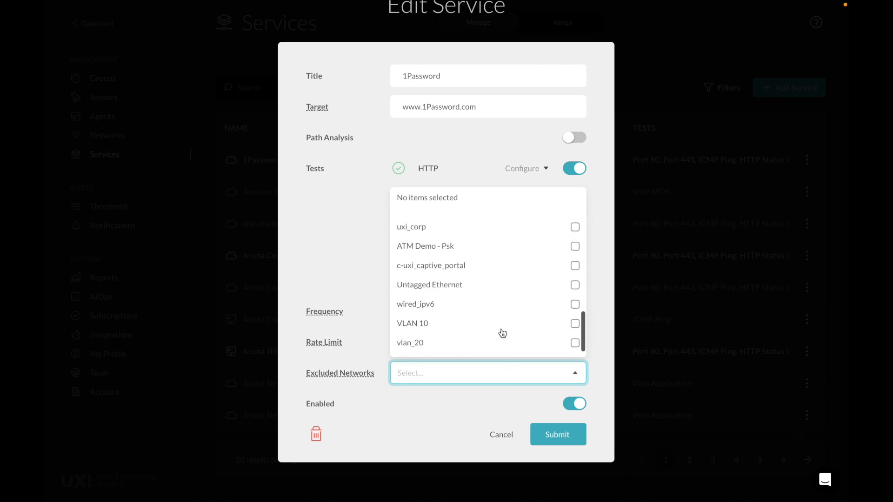
left_click(350, 267)
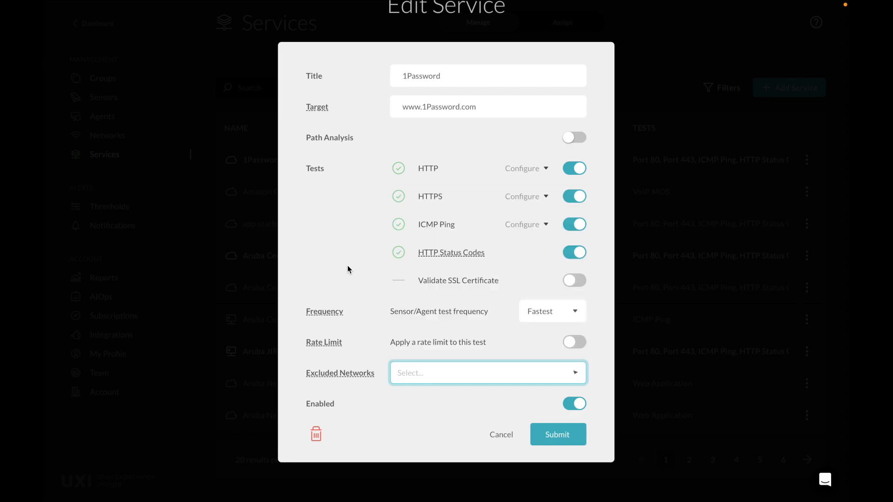
left_click(509, 434)
Switch the services to assign mode and check the actions available for Voice Analysis without using any.
left_click(552, 29)
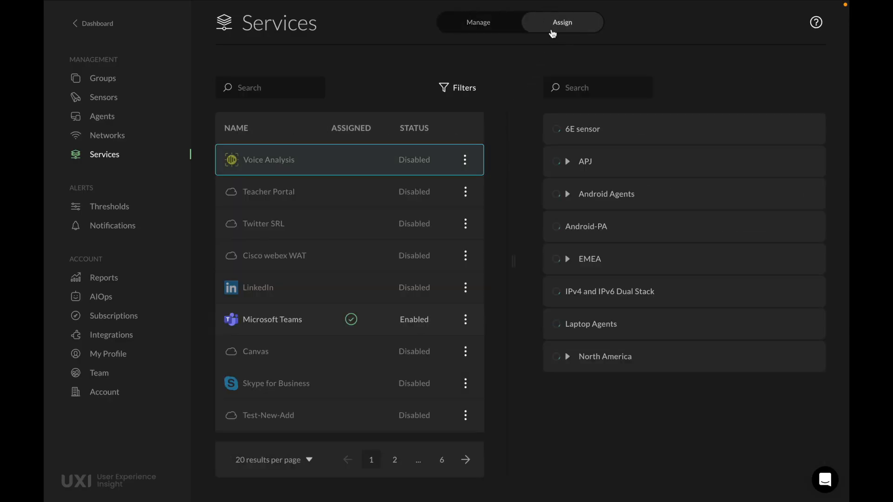
left_click(465, 163)
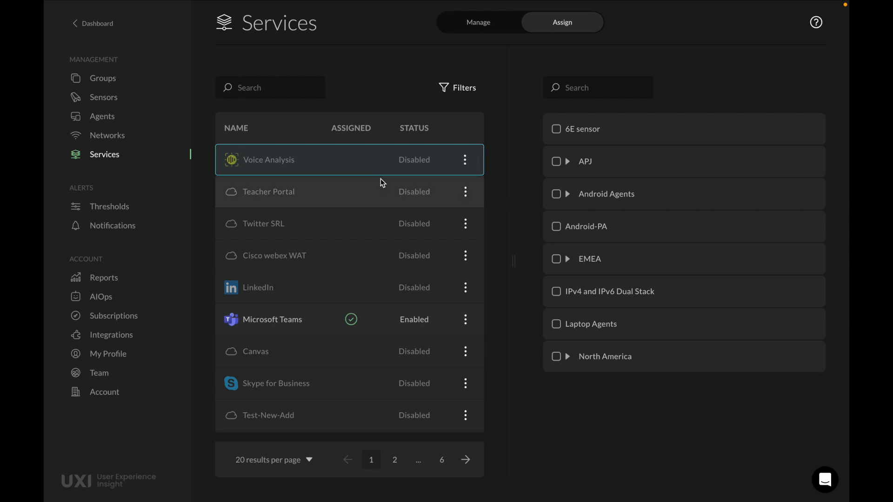
left_click(360, 166)
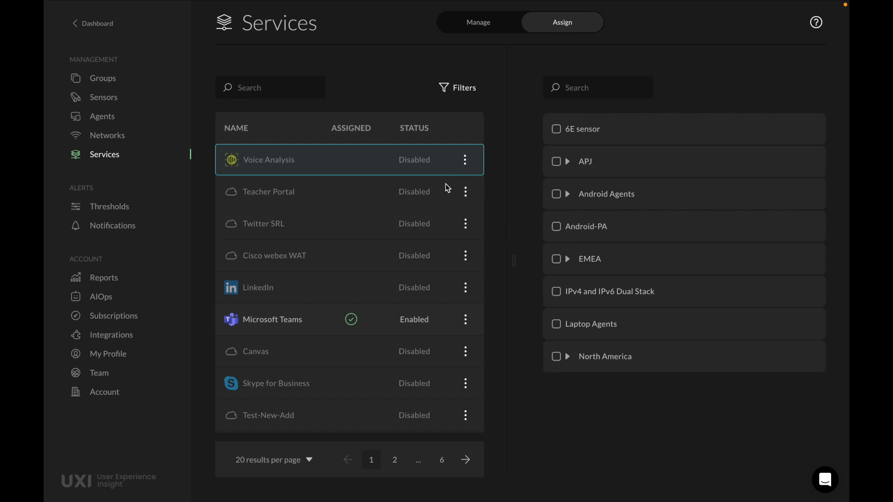
Mark the Laptop Agents group for Voice Analysis, turn off testing on all networks, and review the individually selectable networks.
left_click(557, 324)
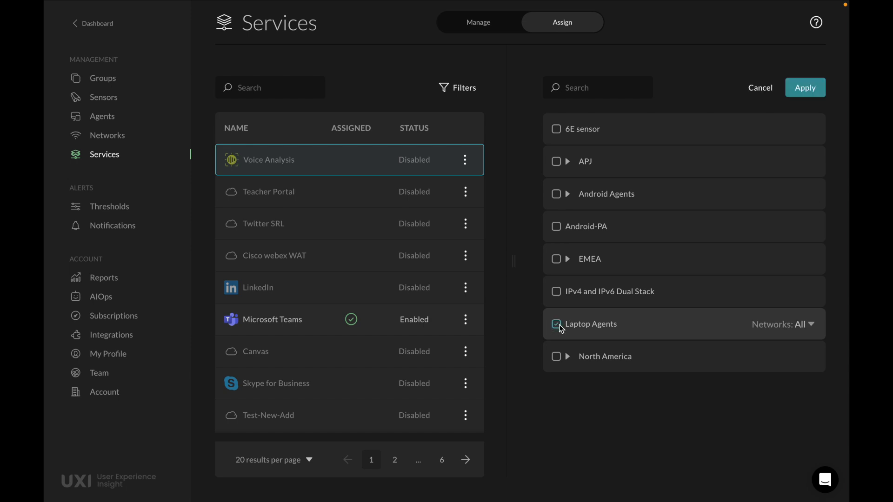
left_click(792, 324)
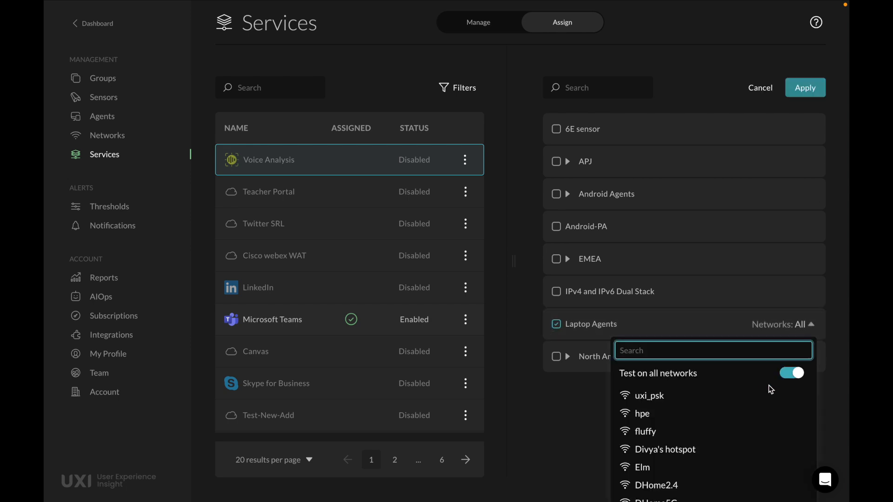
left_click(796, 376)
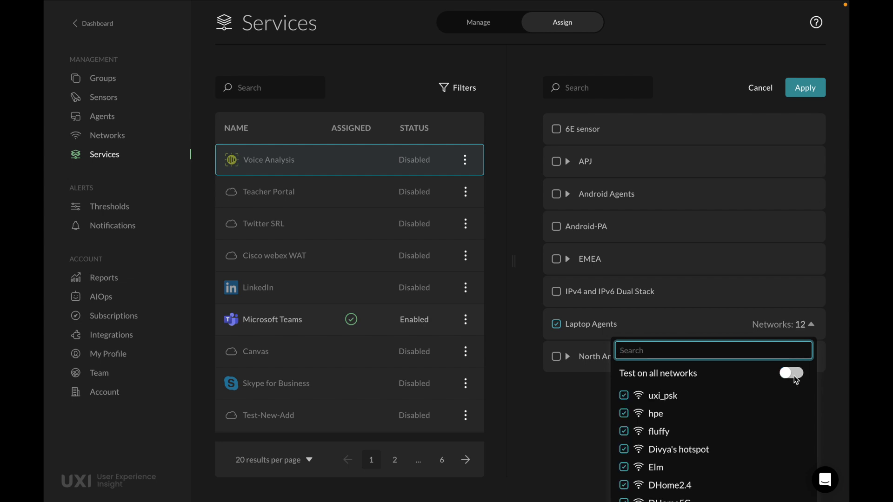
scroll(634, 439, "down", 2)
scroll(634, 439, "up", 2)
scroll(623, 413, "down", 2)
scroll(624, 413, "up", 2)
scroll(661, 443, "down", 4)
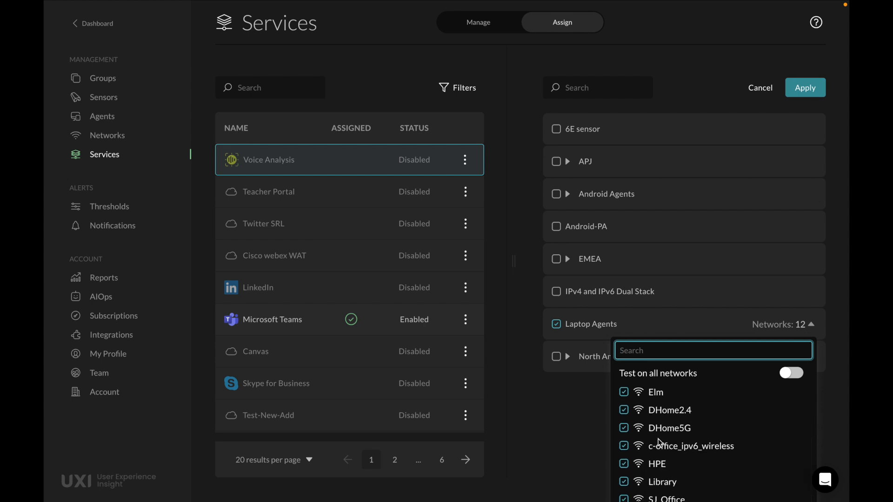
scroll(660, 443, "up", 4)
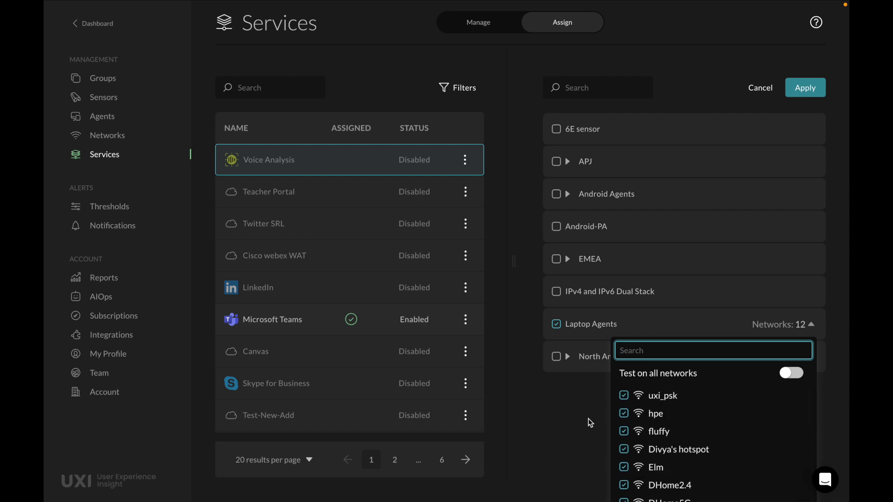